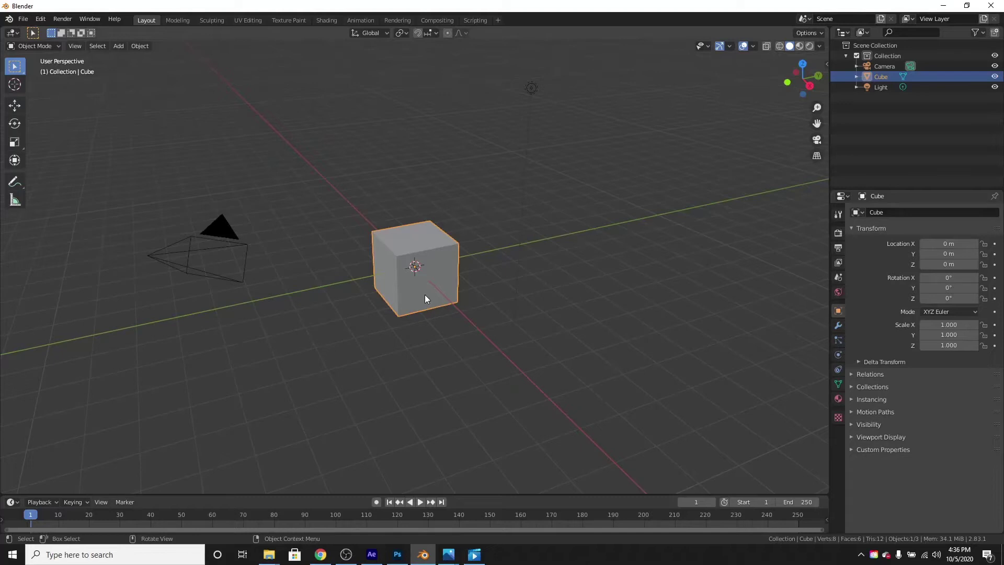
Step: Select the camera and the light together in the viewport
scroll(393, 243, "up", 4)
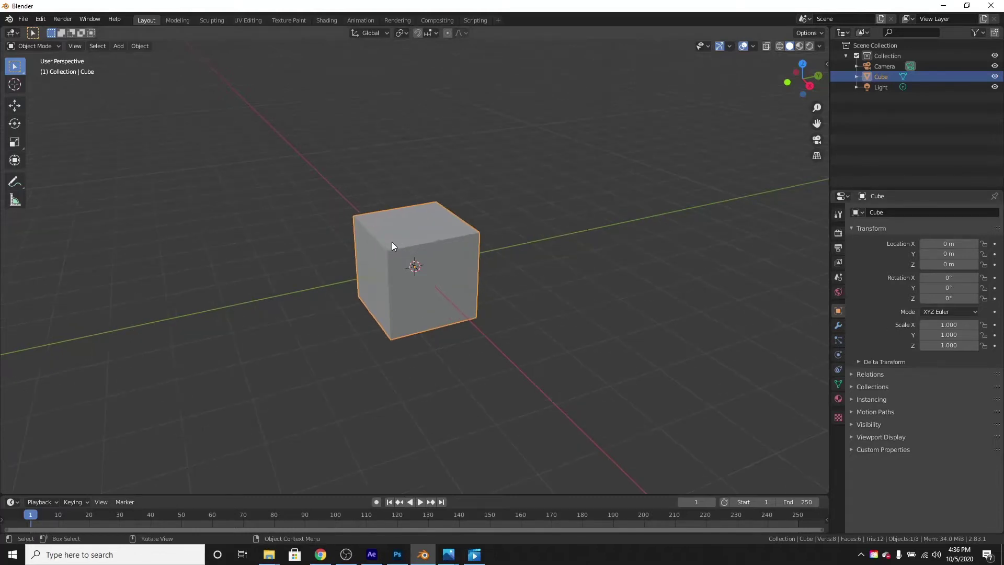
middle_click_drag(394, 243, 526, 344)
scroll(526, 343, "down", 7)
left_click_drag(444, 246, 489, 309, "shift")
left_click(471, 273)
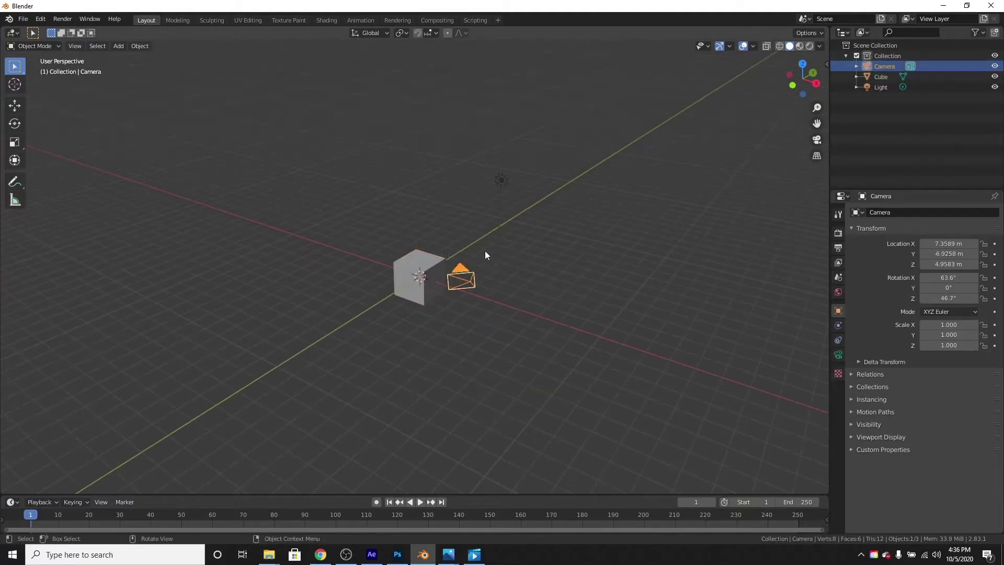
left_click(499, 179, "shift")
middle_click_drag(537, 226, 515, 236)
scroll(516, 236, "up", 3)
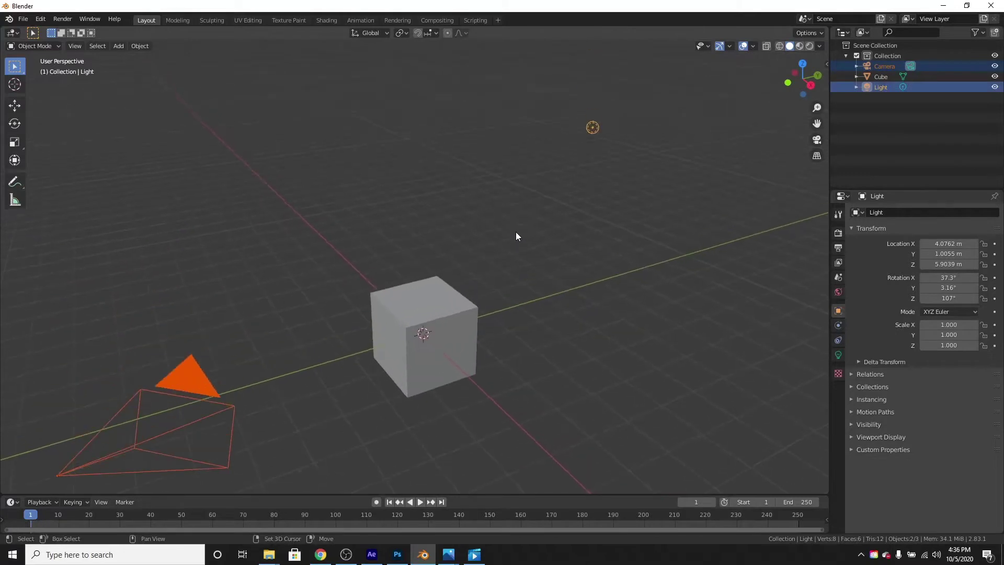
scroll(525, 259, "down", 2)
Step: Delete the camera and light, then select the remaining cube
key("x")
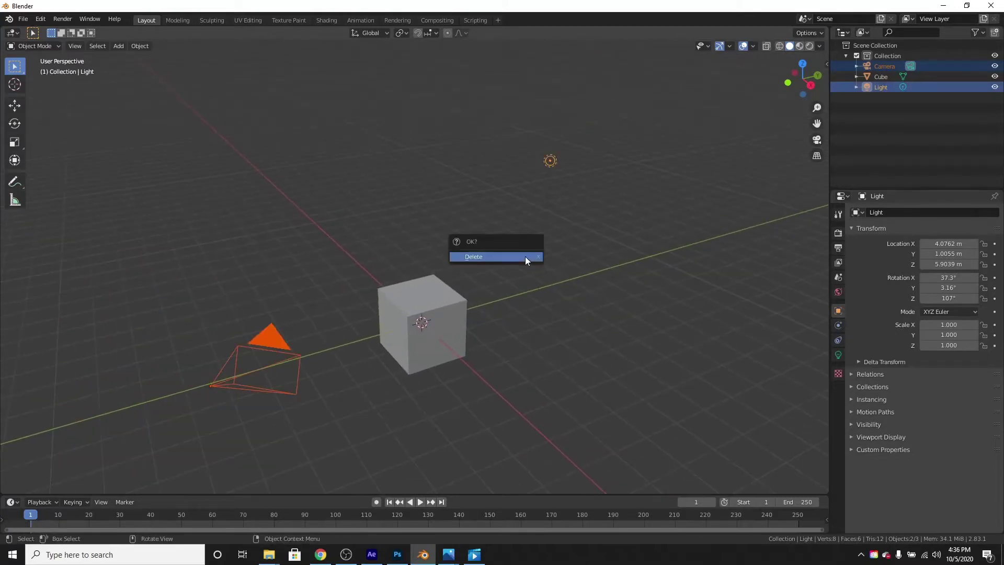
left_click(525, 257)
scroll(562, 313, "up", 1)
left_click(421, 328)
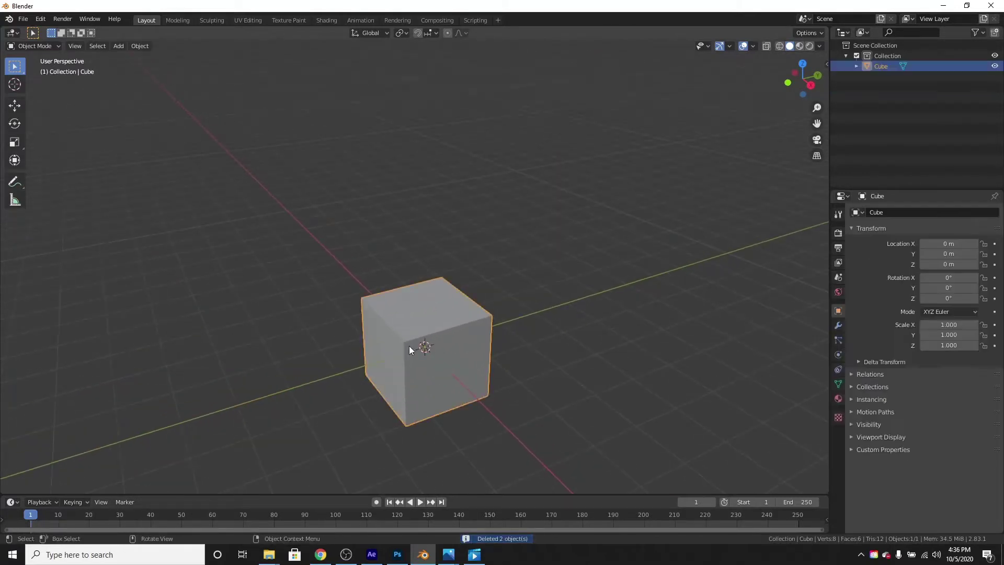
Step: Add three Array modifiers to the cube in the Modifier tab
scroll(526, 369, "up", 2)
middle_click_drag(526, 368, 684, 325)
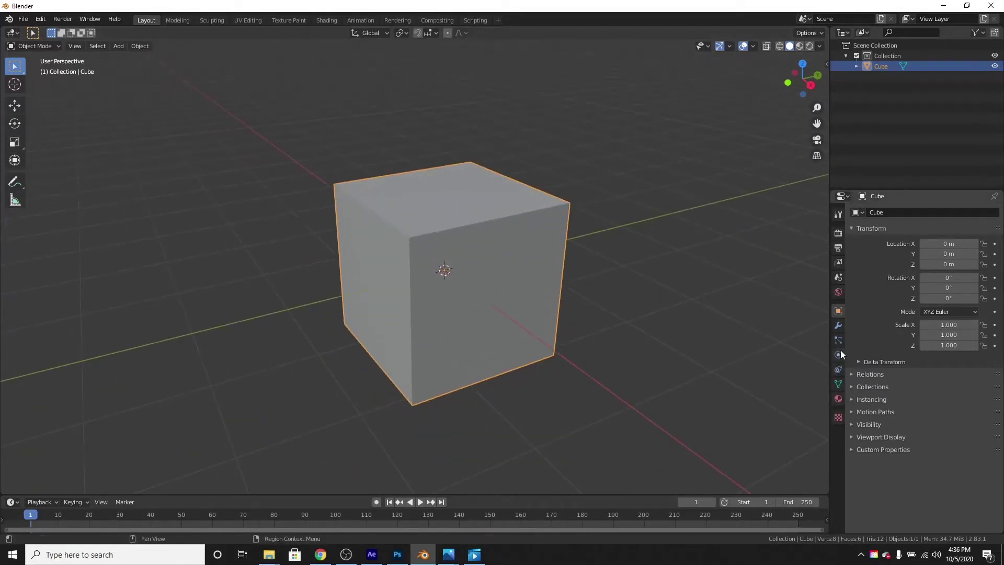
left_click(840, 326)
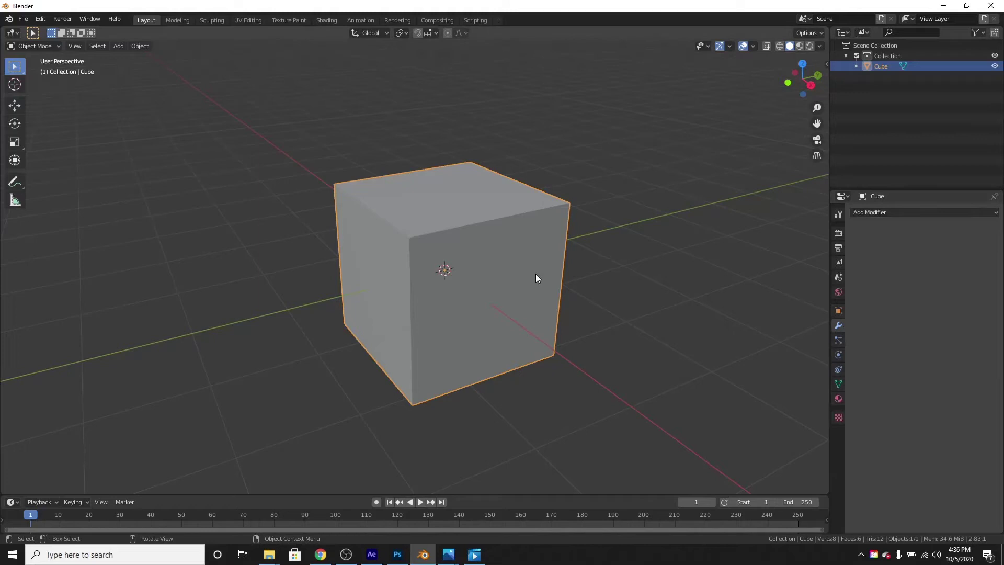
middle_click_drag(535, 274, 490, 277)
scroll(547, 270, "down", 2)
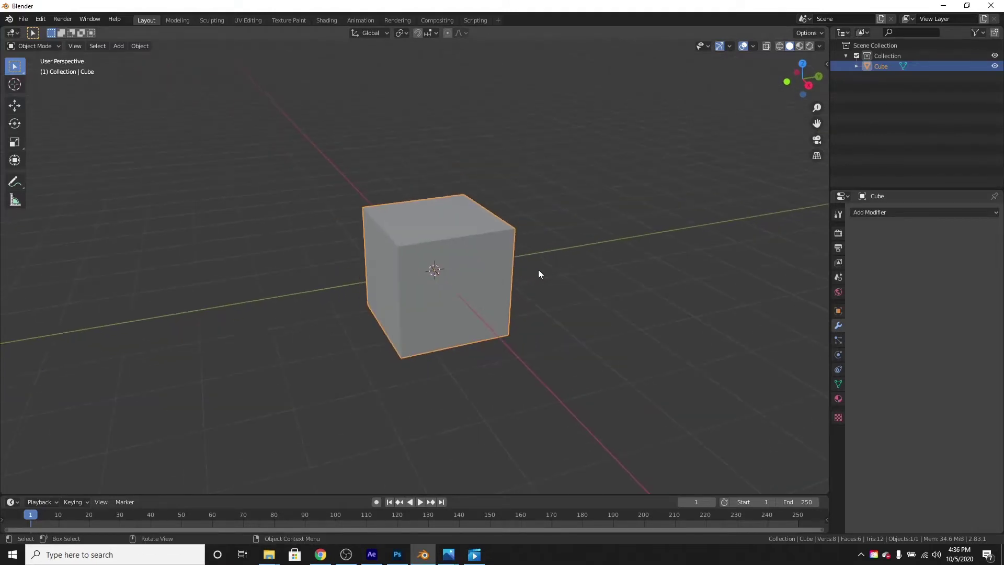
scroll(540, 274, "up", 1)
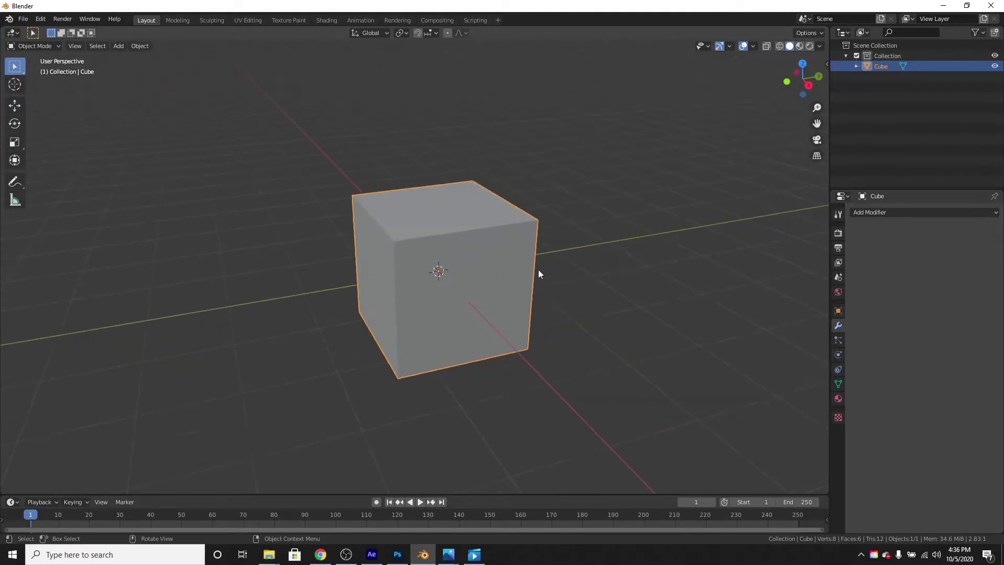
left_click(881, 213)
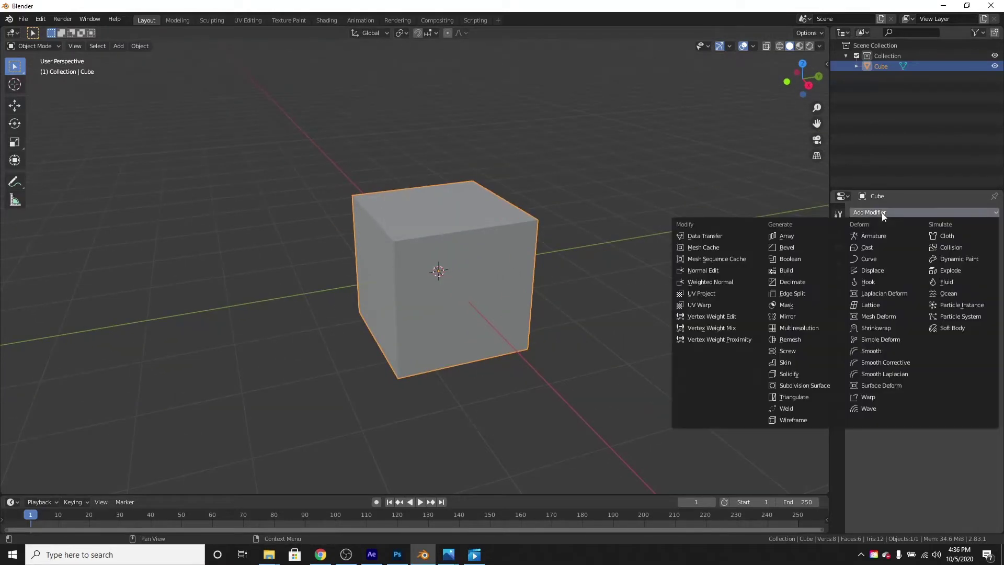
left_click(786, 236)
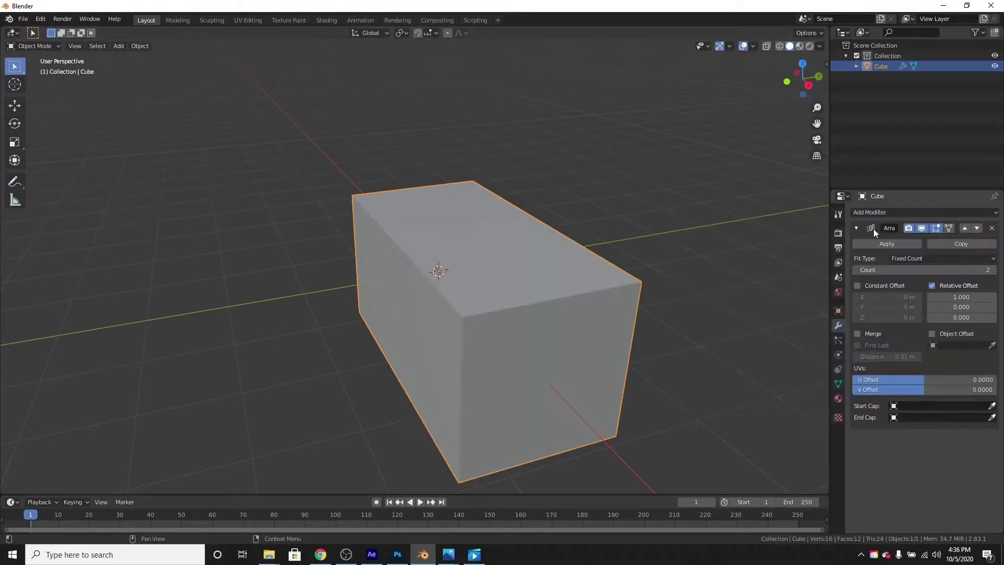
left_click(884, 212)
left_click(787, 235)
left_click(884, 212)
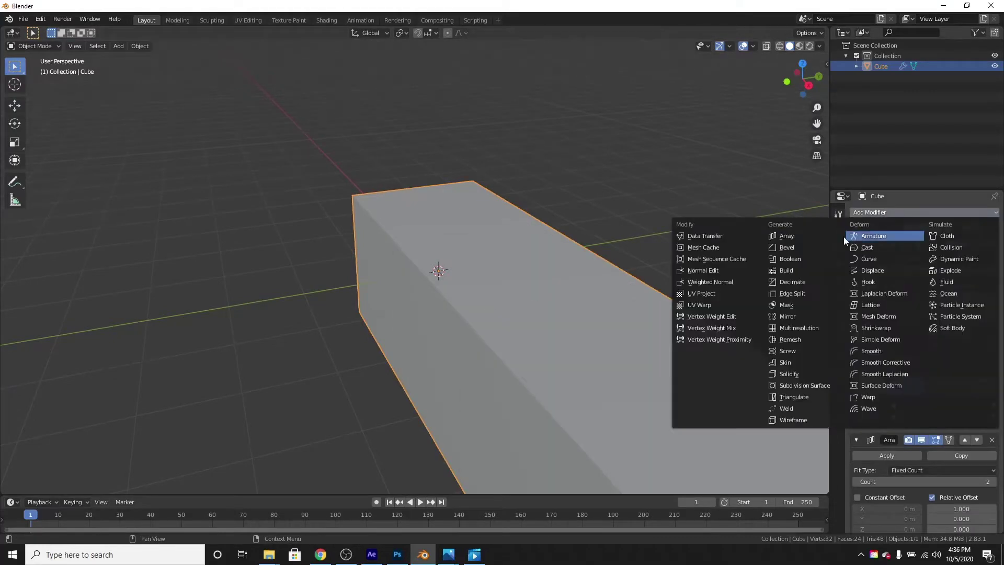
left_click(786, 236)
Step: Raise the Array modifiers' Count values to 3
middle_click_drag(763, 239, 683, 323)
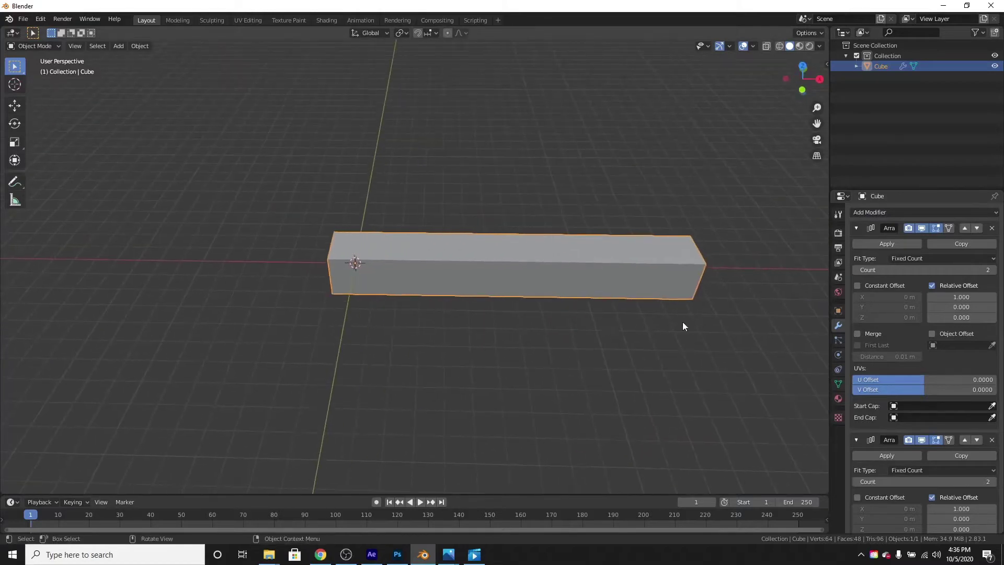
scroll(897, 296, "down", 1)
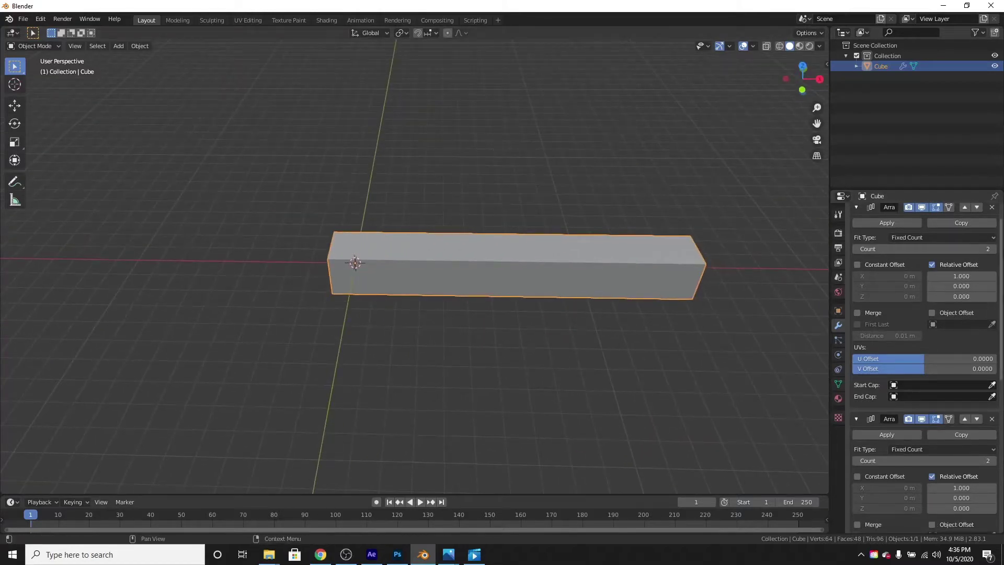
left_click(996, 252)
scroll(929, 376, "down", 8)
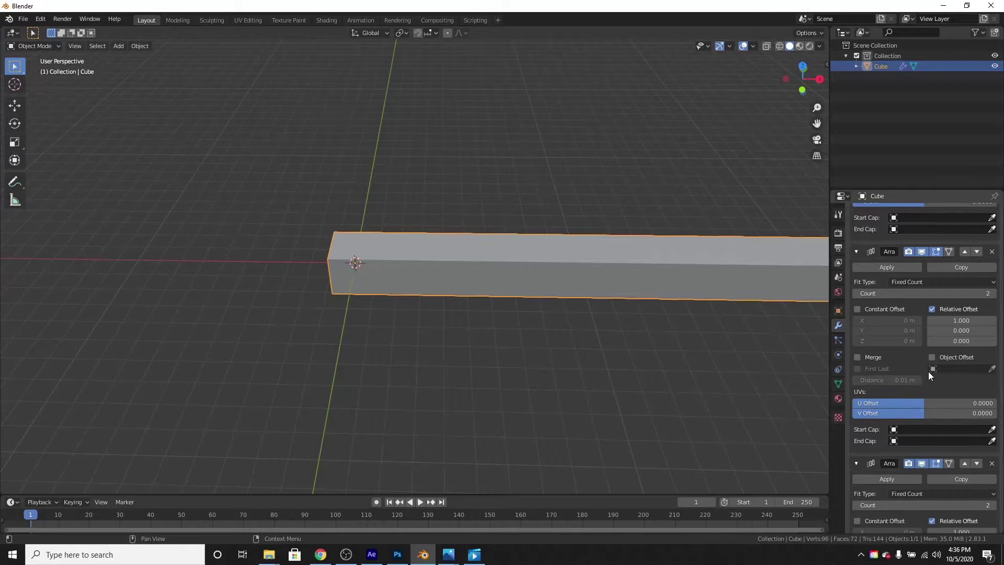
left_click(996, 293)
scroll(930, 349, "down", 6)
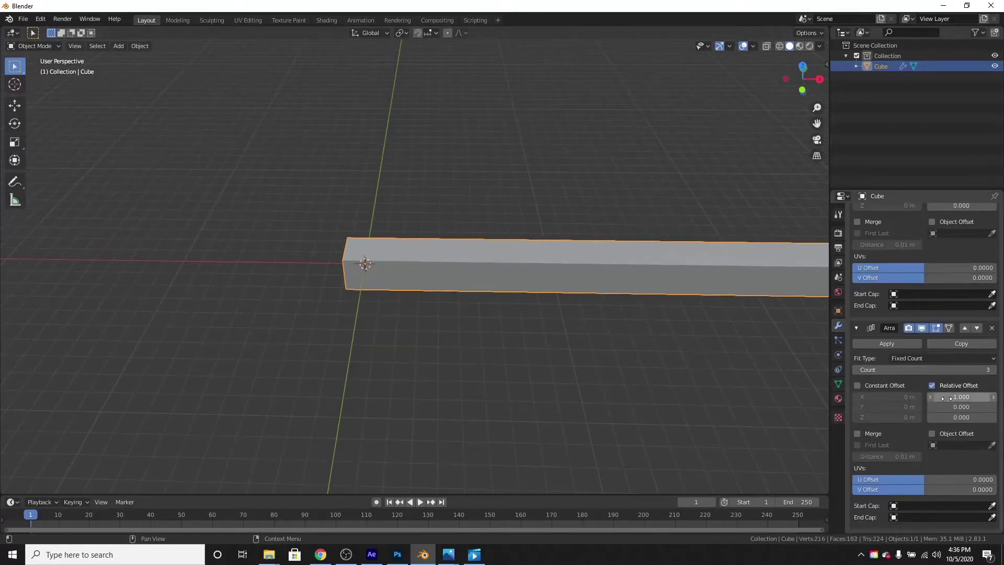
scroll(946, 398, "up", 15)
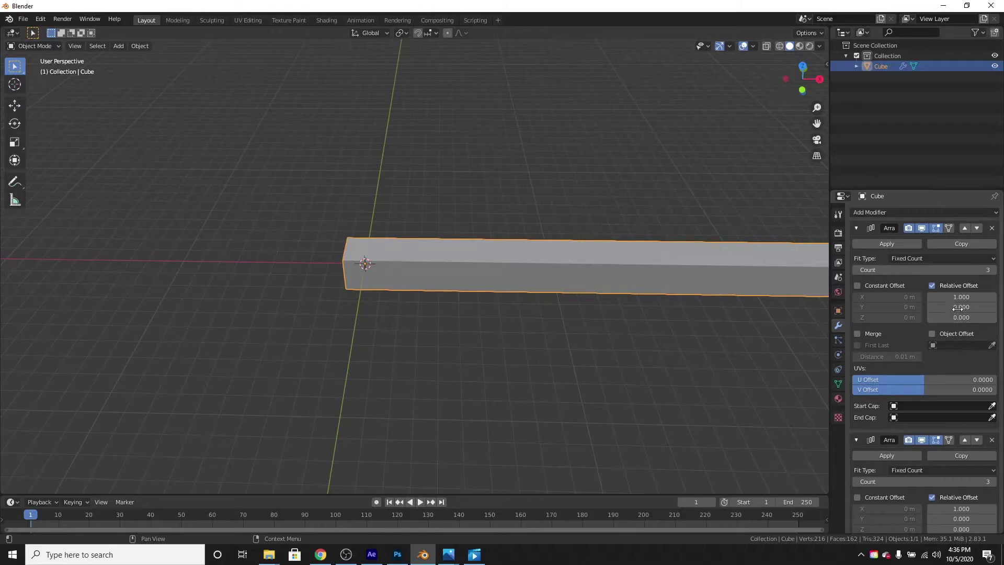
Step: Set the first Array's X offset to 1.1 and the second Array's offset to X 0, Y 1.1
left_click(993, 297)
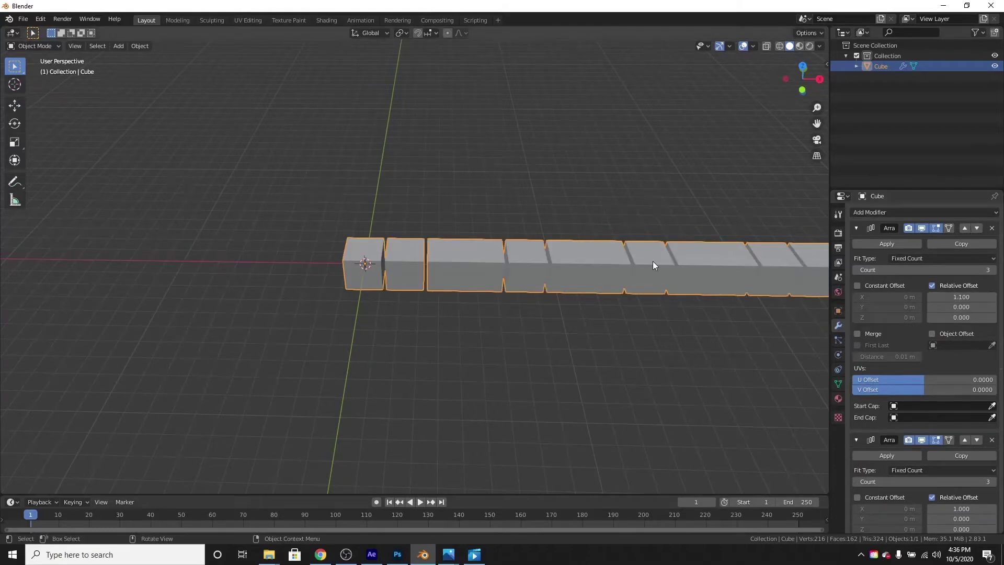
middle_click_drag(653, 262, 599, 287)
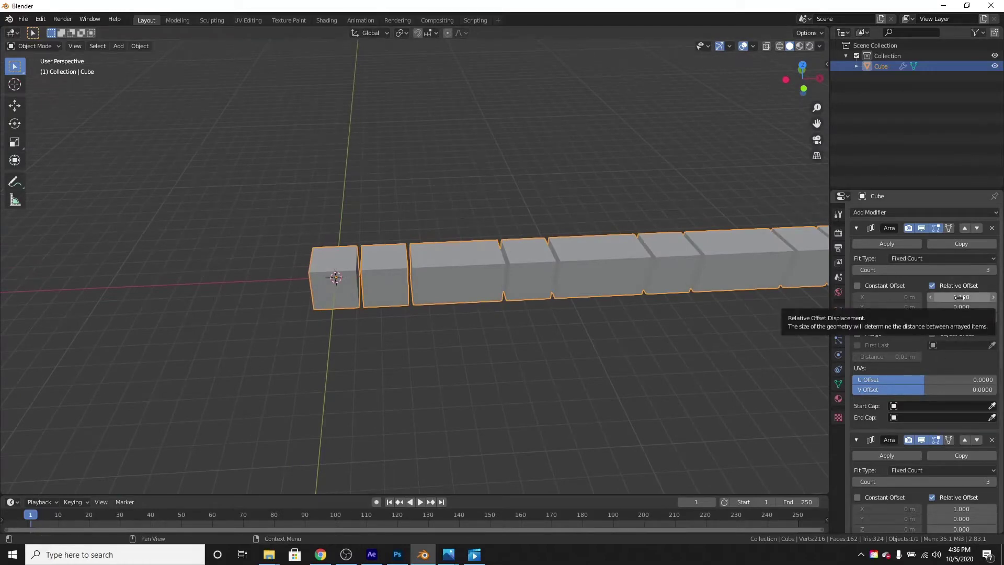
scroll(932, 408, "down", 5)
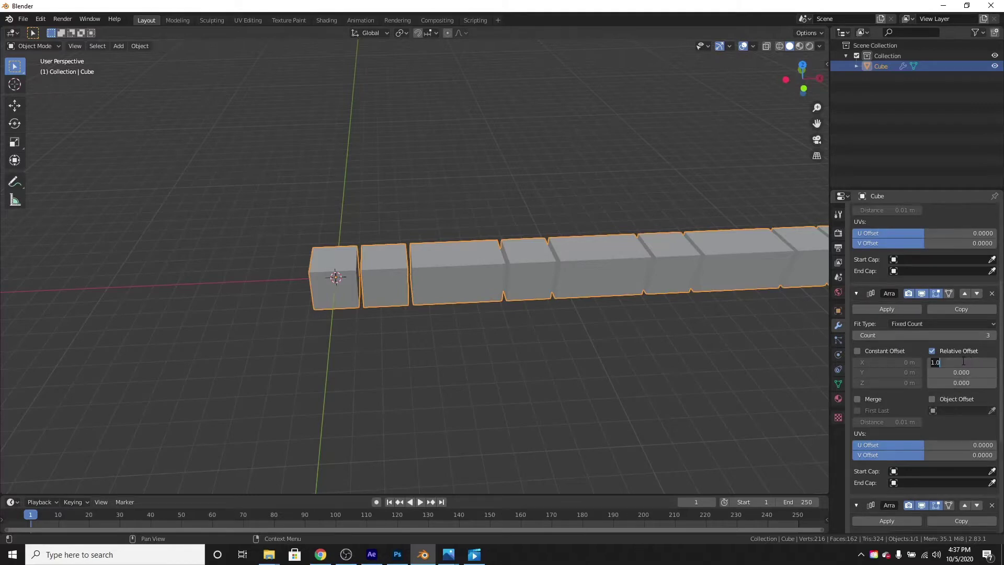
key("Return")
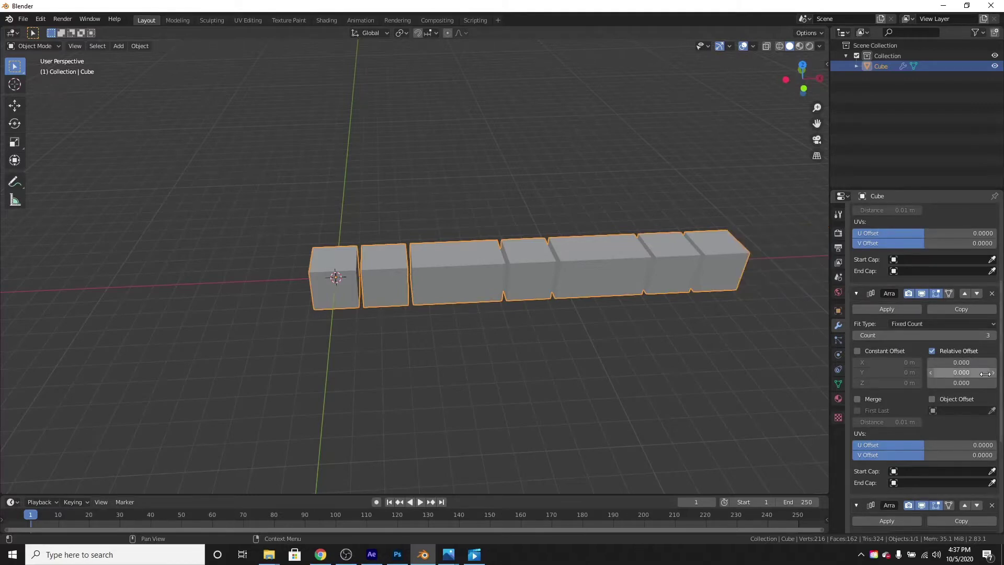
left_click(967, 372)
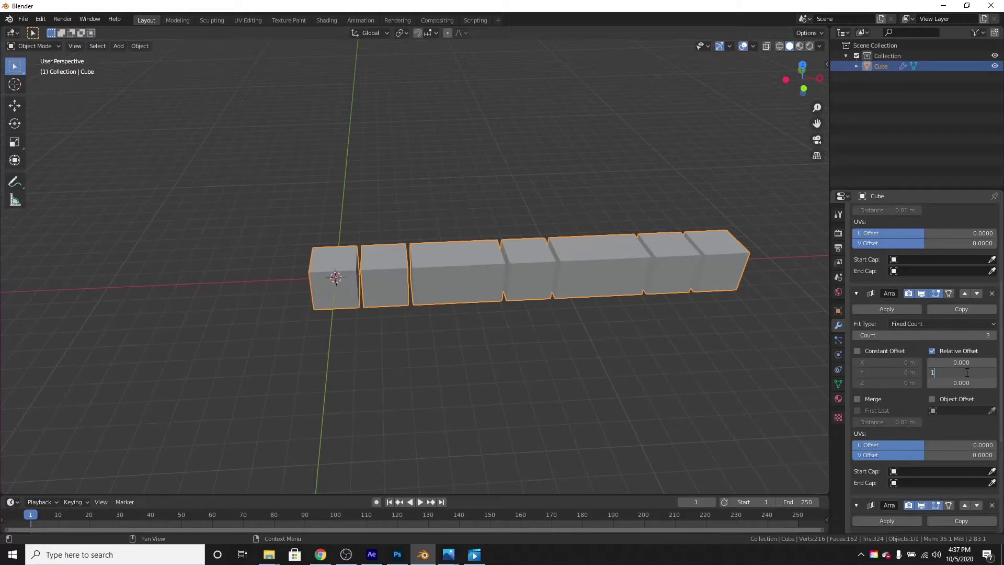
key("Return")
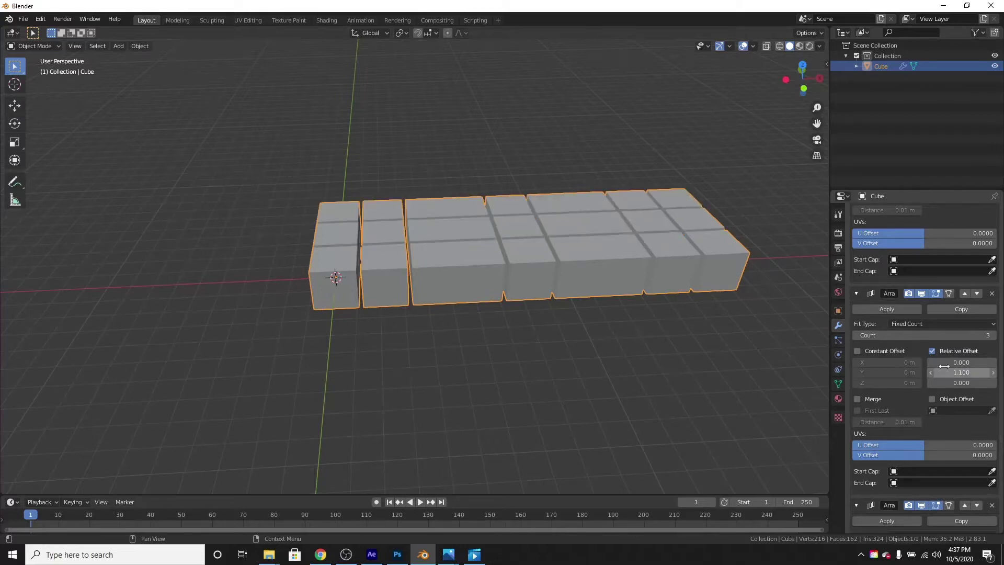
scroll(943, 366, "down", 8)
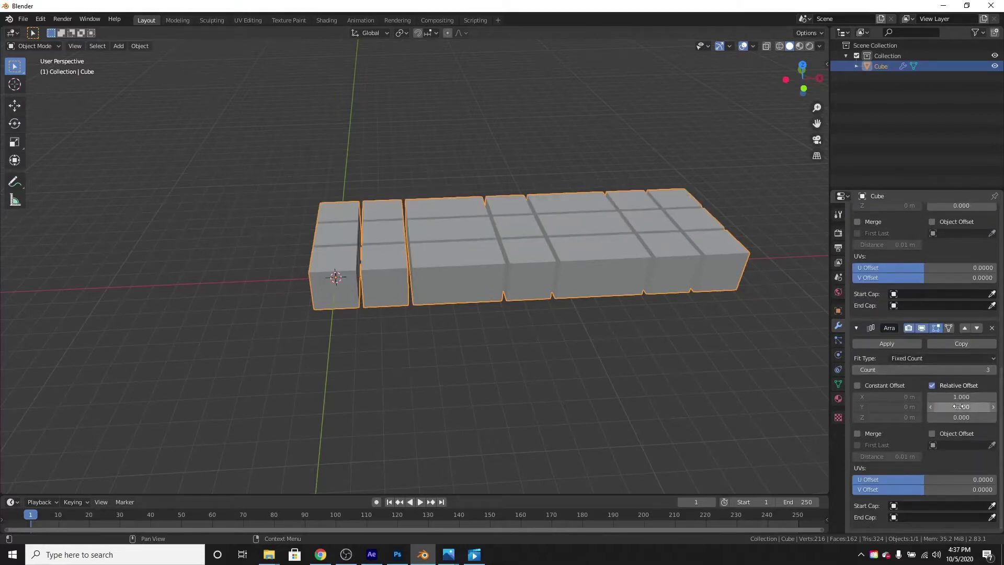
Step: Set the third Array's relative offset to X 0 and Z 1.1
left_click(966, 396)
type("0")
left_click(959, 417)
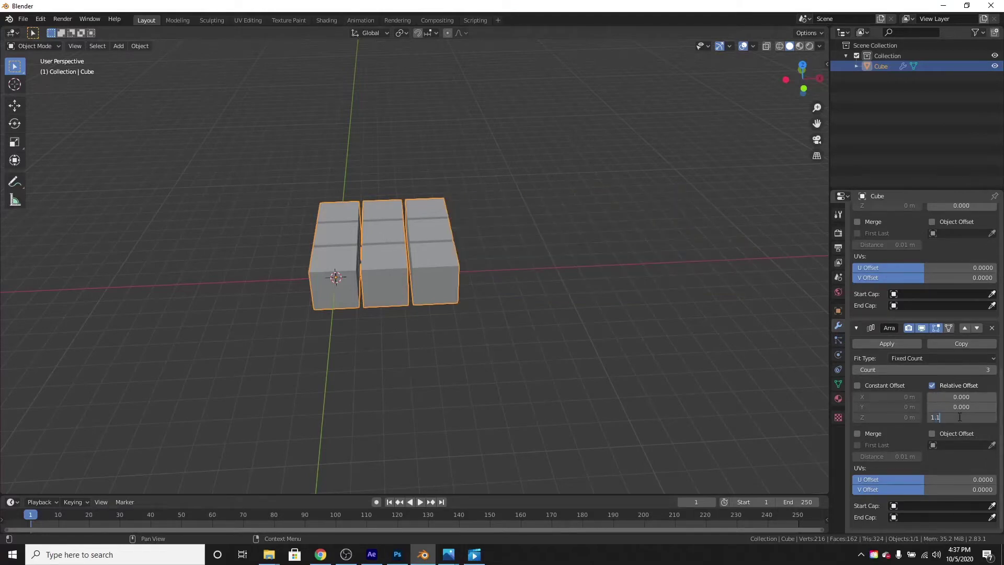
type("1.1")
key("Return")
middle_click_drag(470, 247, 378, 212)
Step: Enter Edit Mode, test-move a corner vertex along Z, then undo the move
key("Tab")
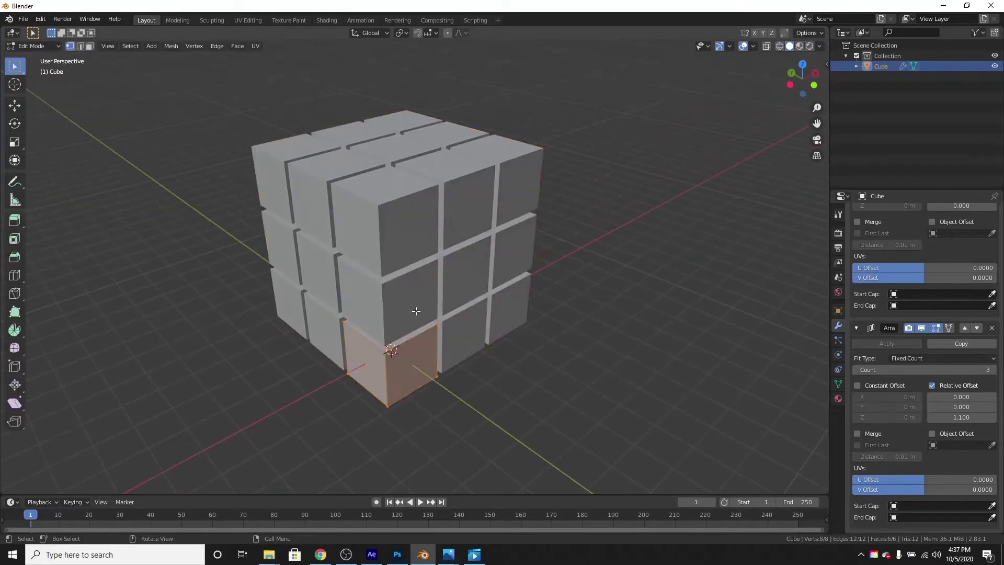
middle_click_drag(415, 310, 387, 320)
left_click(358, 323)
key("g")
key("z")
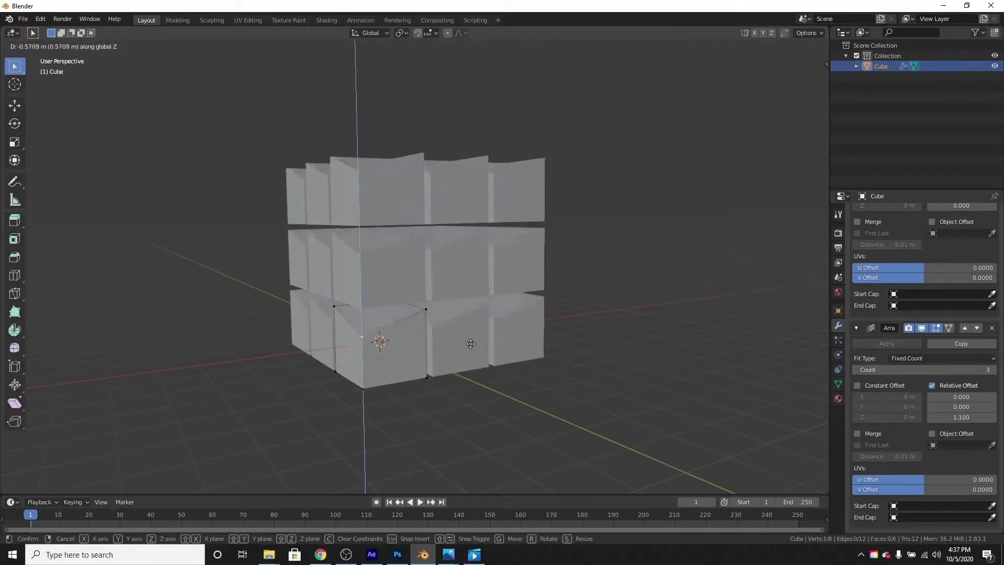
middle_click_drag(477, 340, 450, 340)
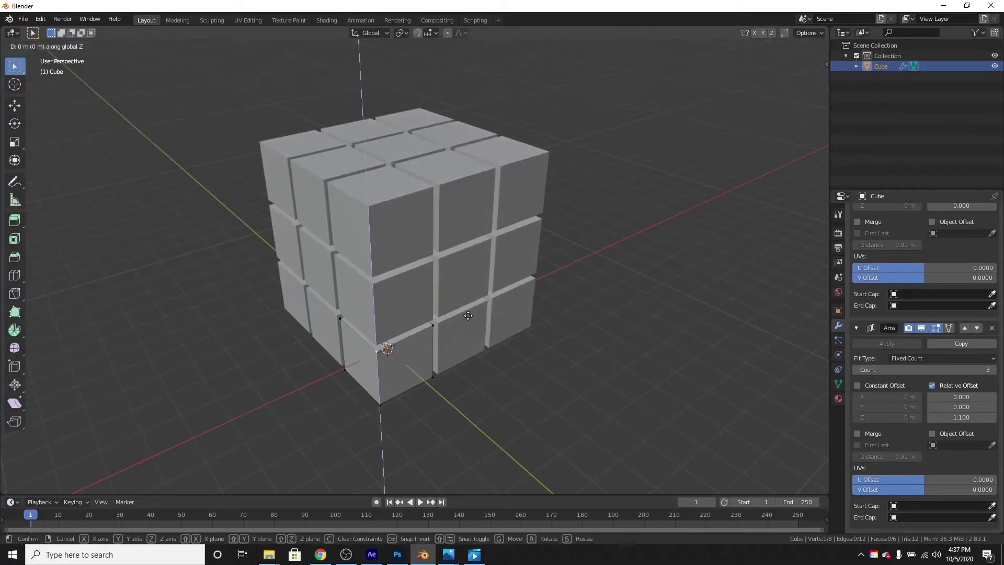
left_click(470, 329)
middle_click_drag(470, 332, 486, 300)
key("ctrl+z")
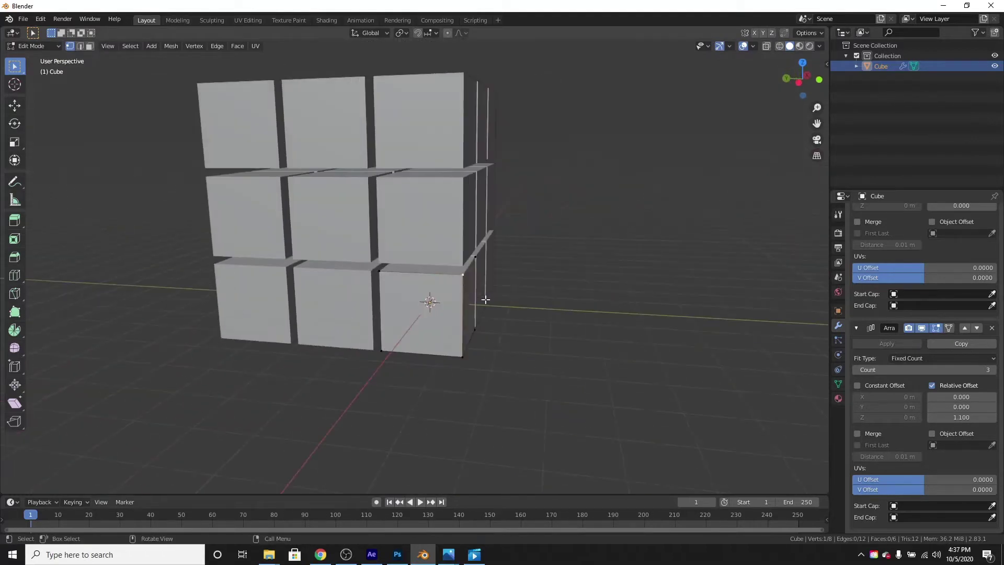
Step: Deselect everything, then select the entire base cube mesh
key("a")
left_click(503, 261)
key("a")
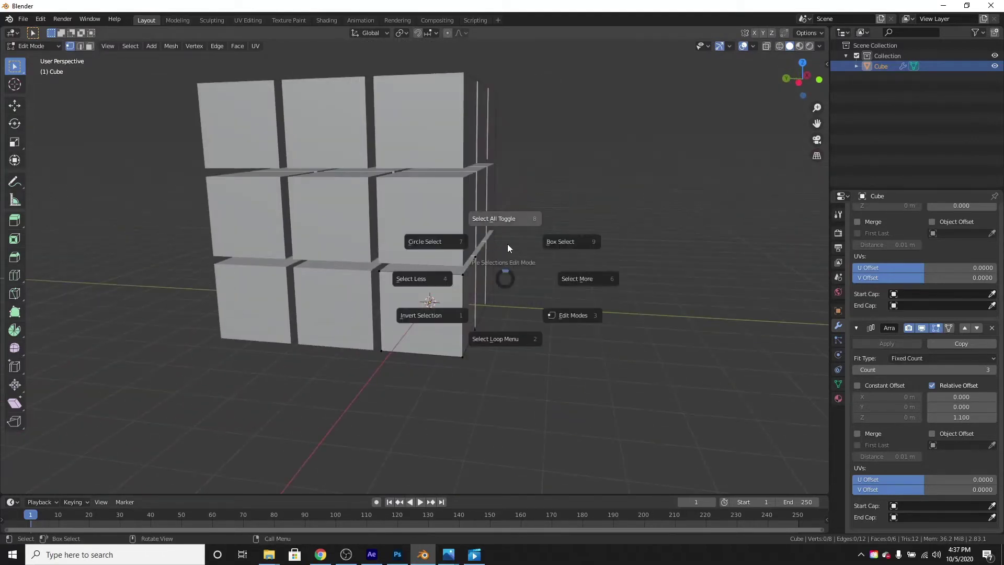
left_click(507, 243)
scroll(444, 343, "up", 4)
middle_click_drag(444, 343, 522, 302)
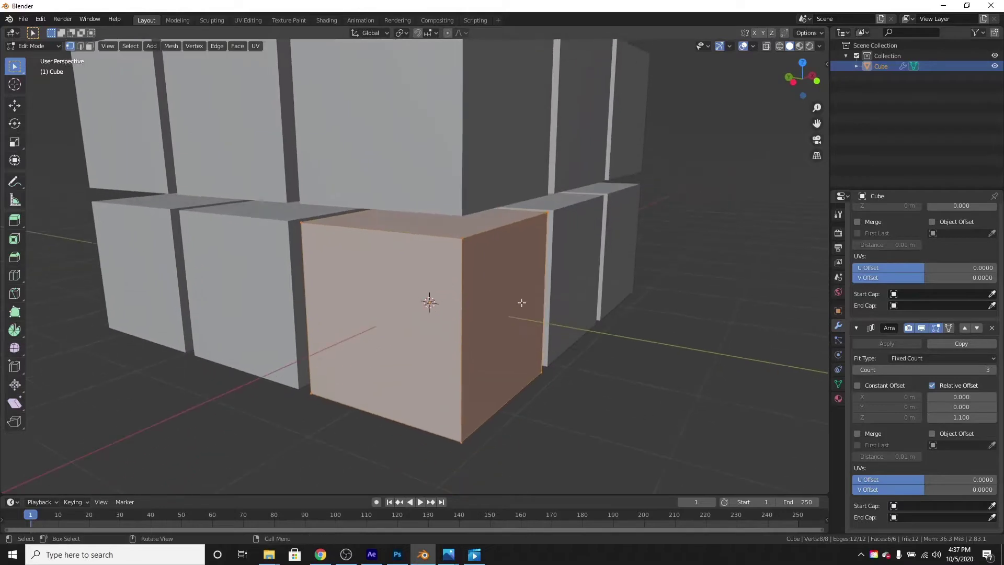
Step: Bevel the base cube's edges with 2 segments at about 0.12 m width
key("ctrl+b")
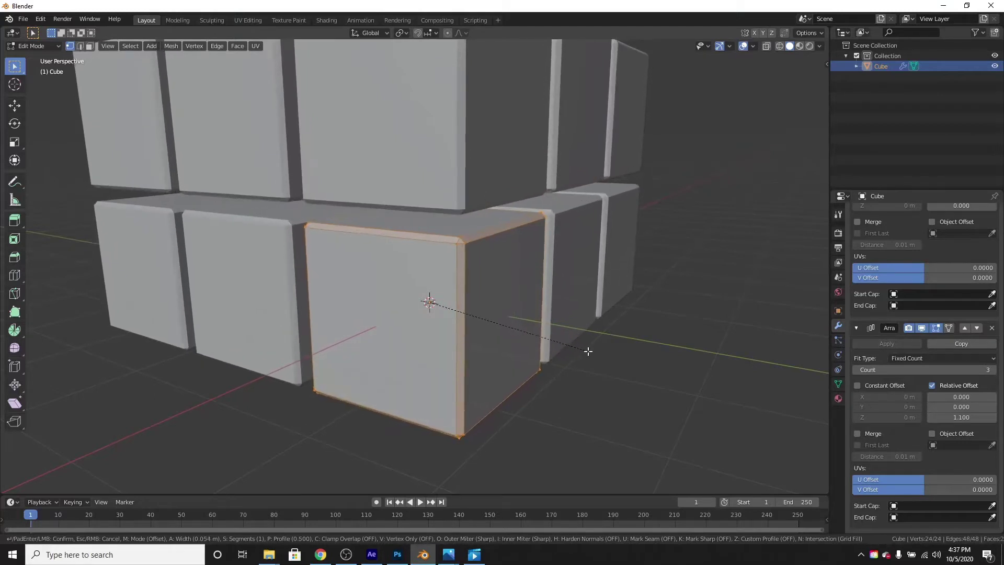
scroll(596, 351, "up", 2)
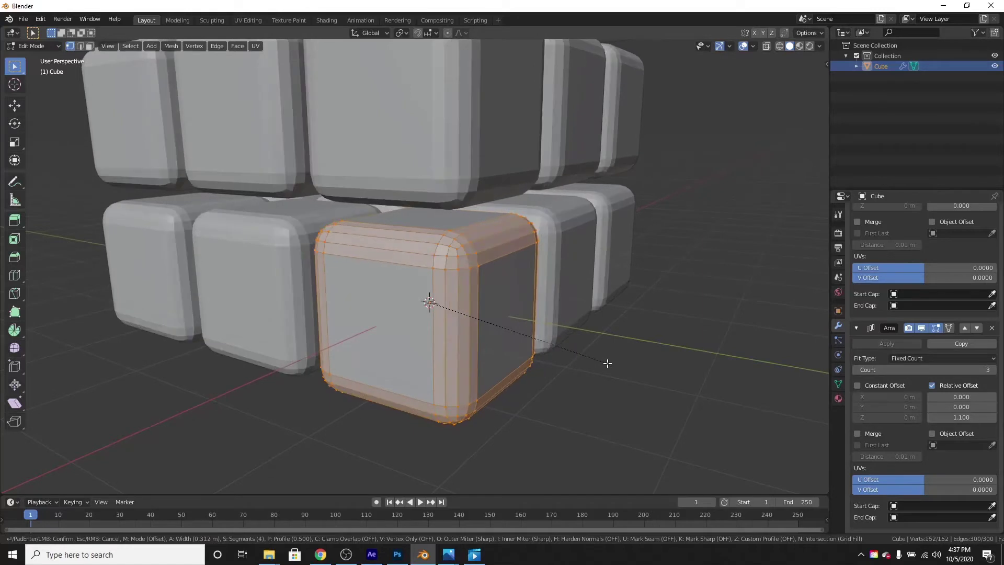
scroll(611, 365, "up", 2)
scroll(614, 366, "down", 5)
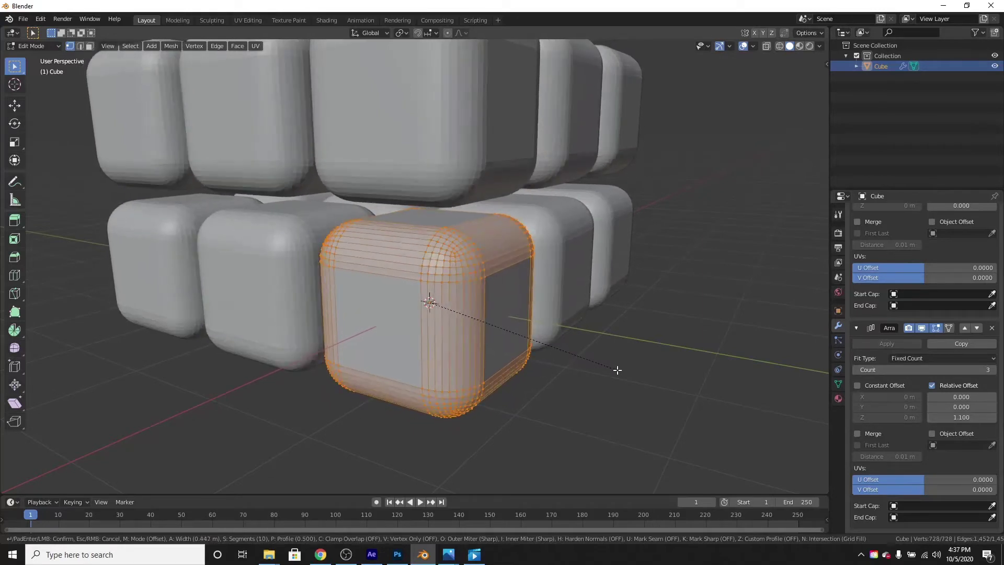
scroll(608, 356, "down", 1)
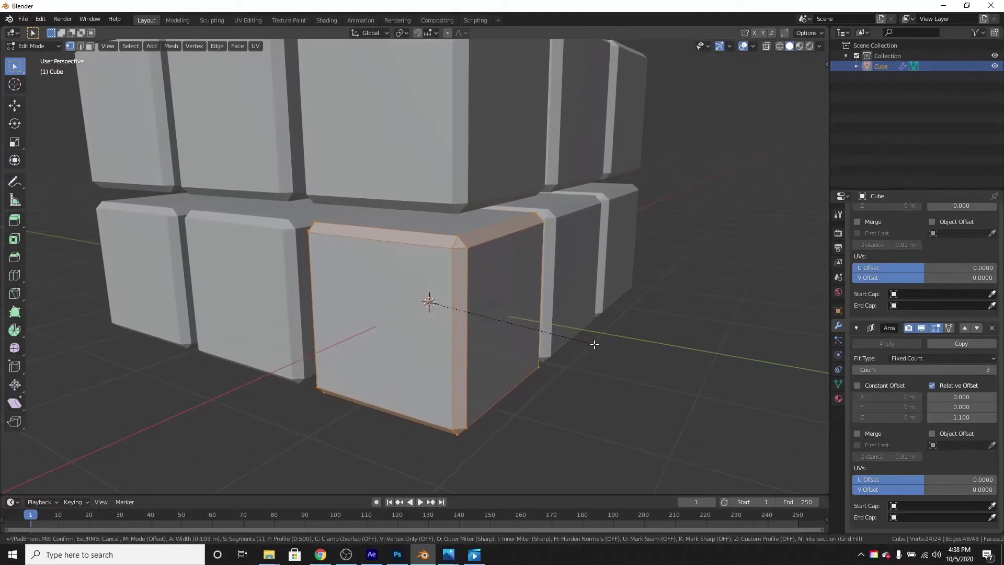
scroll(596, 343, "up", 1)
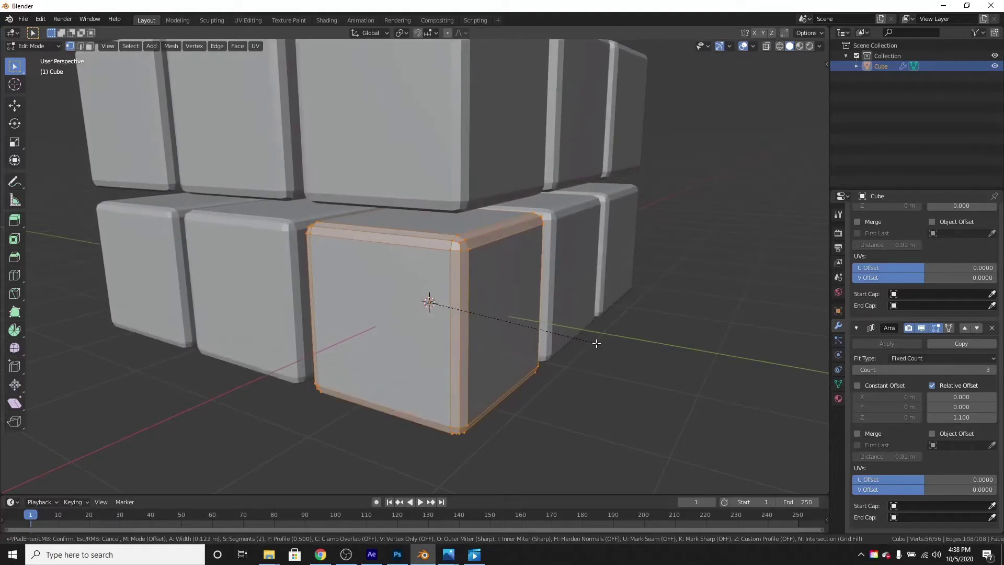
left_click(593, 343)
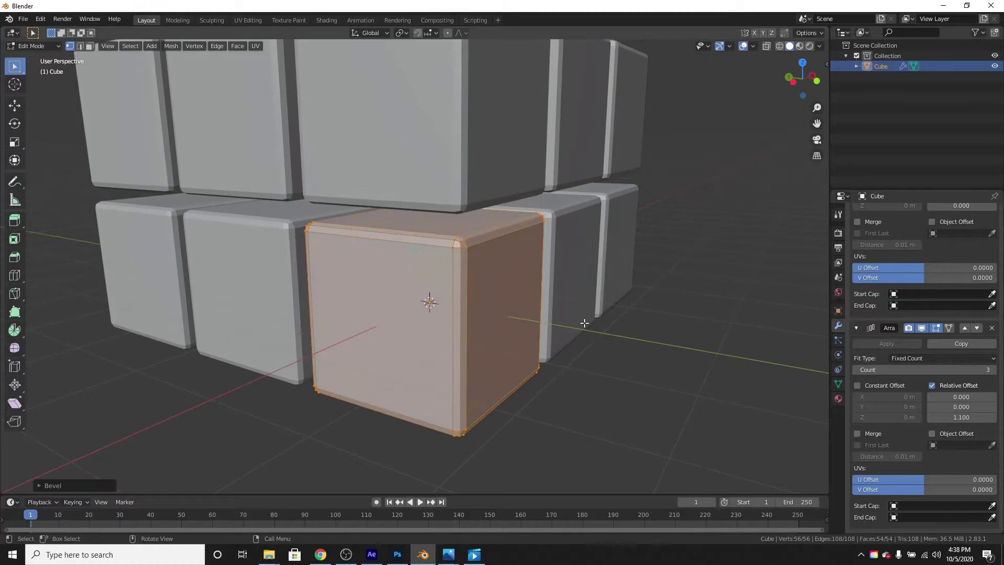
scroll(585, 323, "down", 5)
middle_click_drag(575, 314, 580, 334)
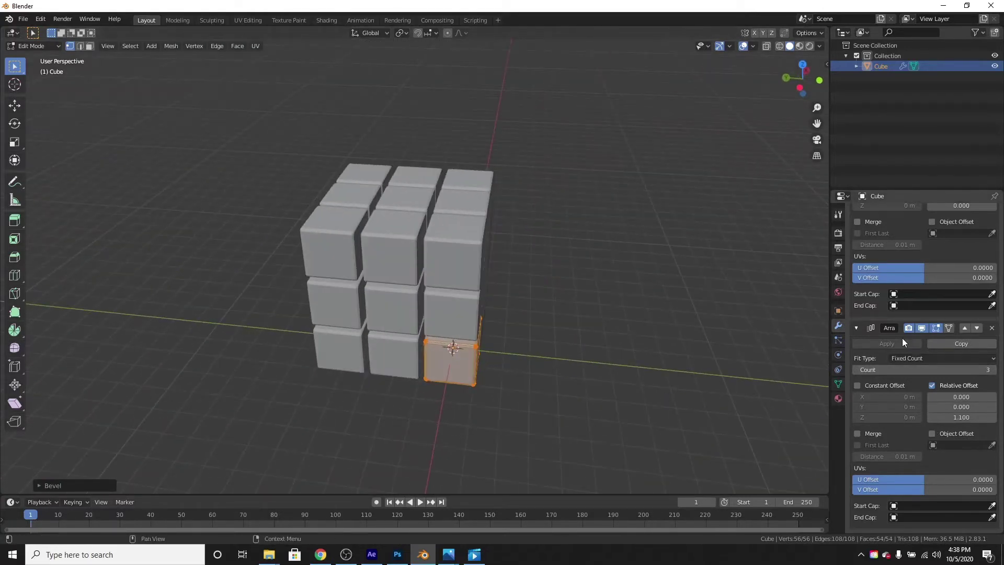
scroll(613, 329, "up", 3)
middle_click_drag(613, 329, 587, 302)
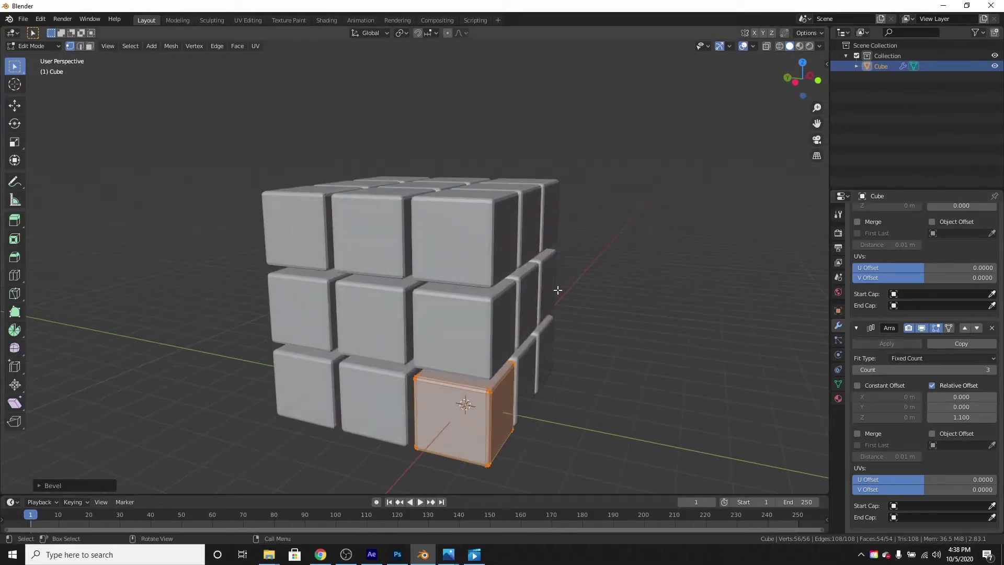
Step: In Object Mode, apply all three Array modifiers and switch to Material Preview shading
key("Tab")
left_click(893, 346)
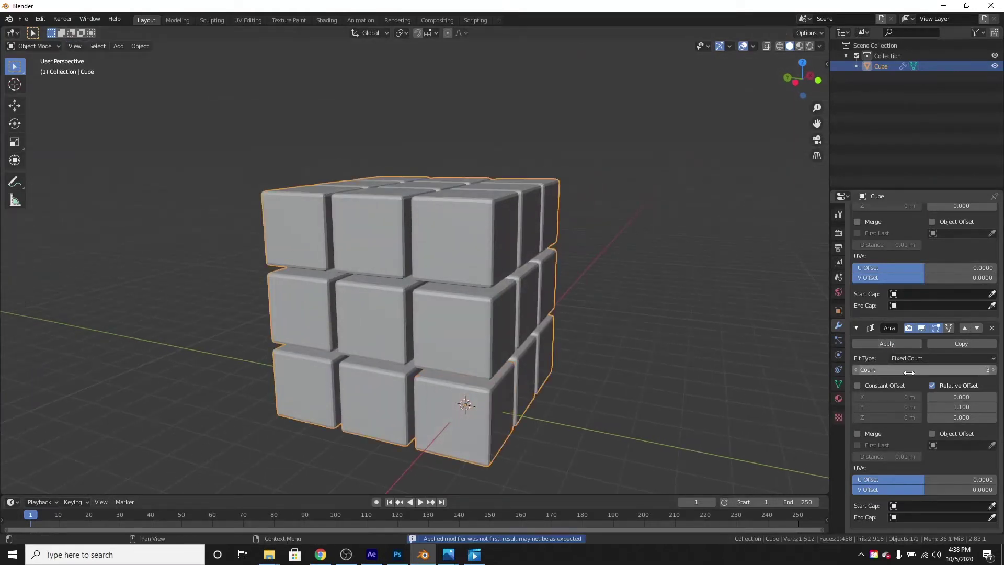
left_click(877, 343)
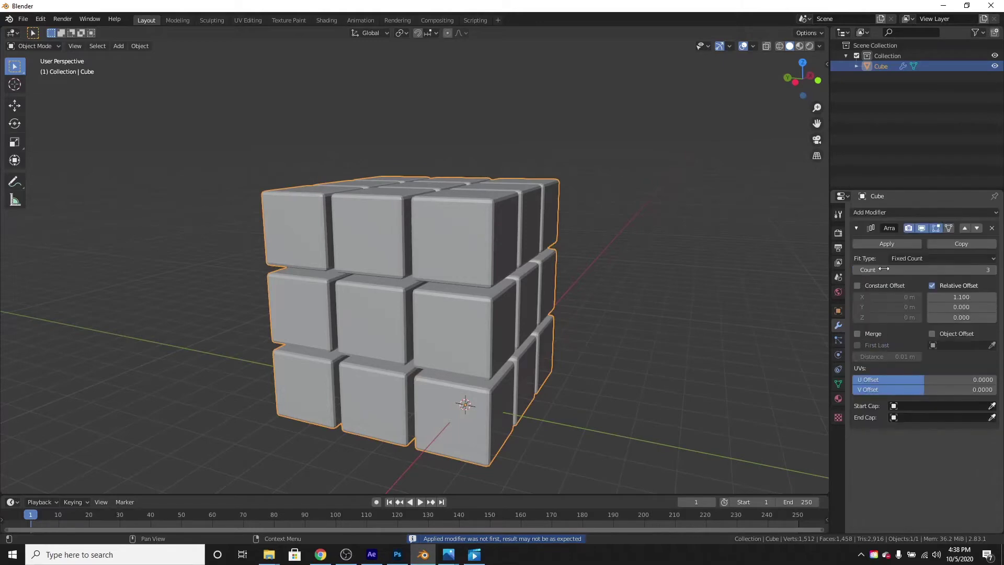
left_click(887, 243)
middle_click_drag(628, 251, 485, 261)
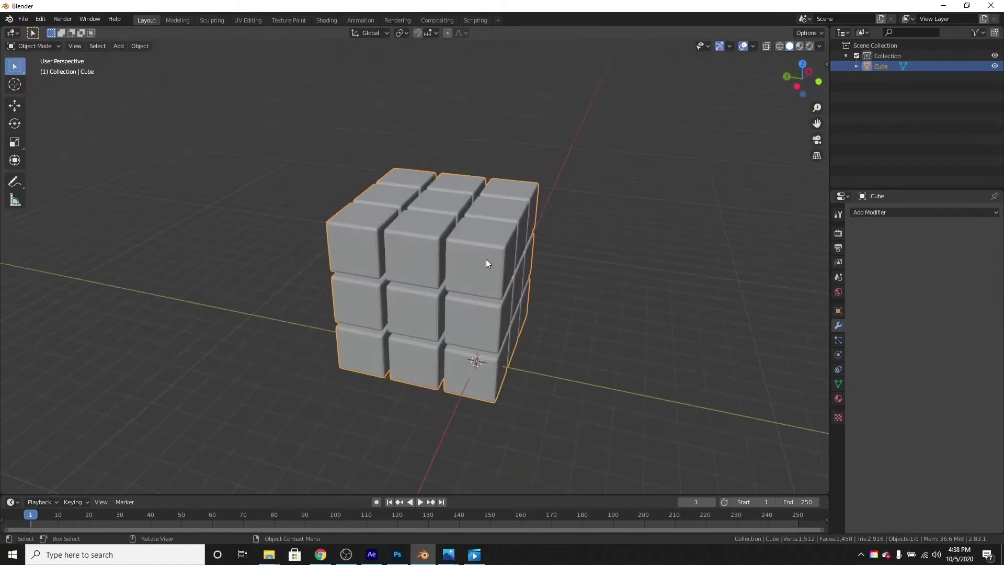
left_click(799, 46)
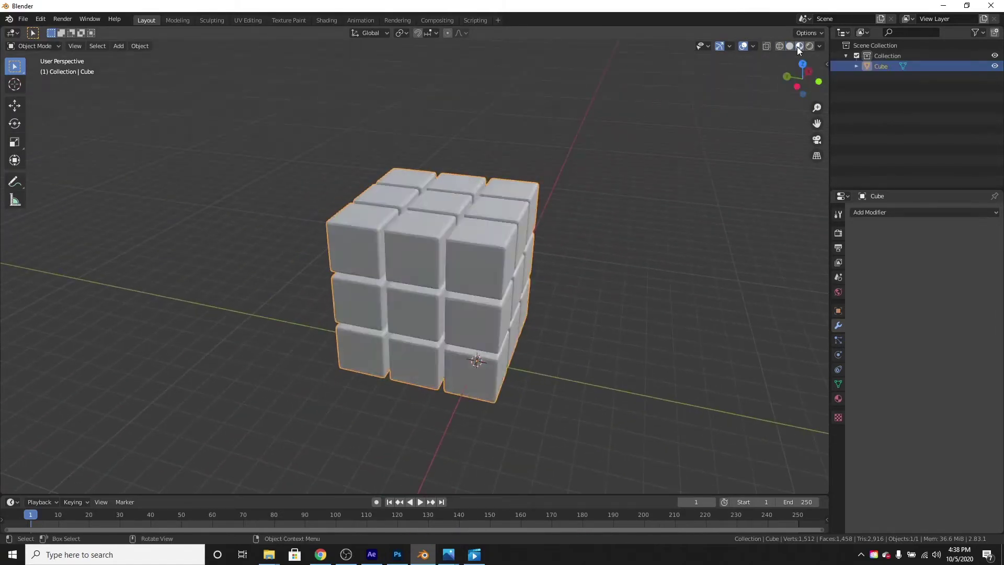
Step: Show the cube's Material settings and enter Edit Mode
left_click(837, 398)
middle_click_drag(724, 283, 593, 259)
scroll(591, 258, "up", 4)
middle_click_drag(489, 252, 544, 282)
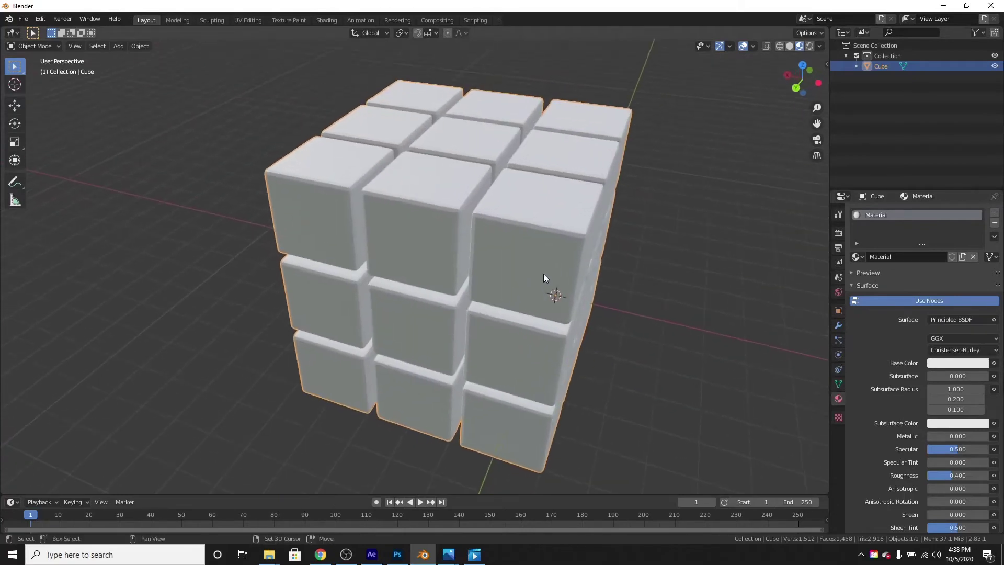
key("Tab")
scroll(484, 255, "up", 3)
scroll(484, 254, "up", 1)
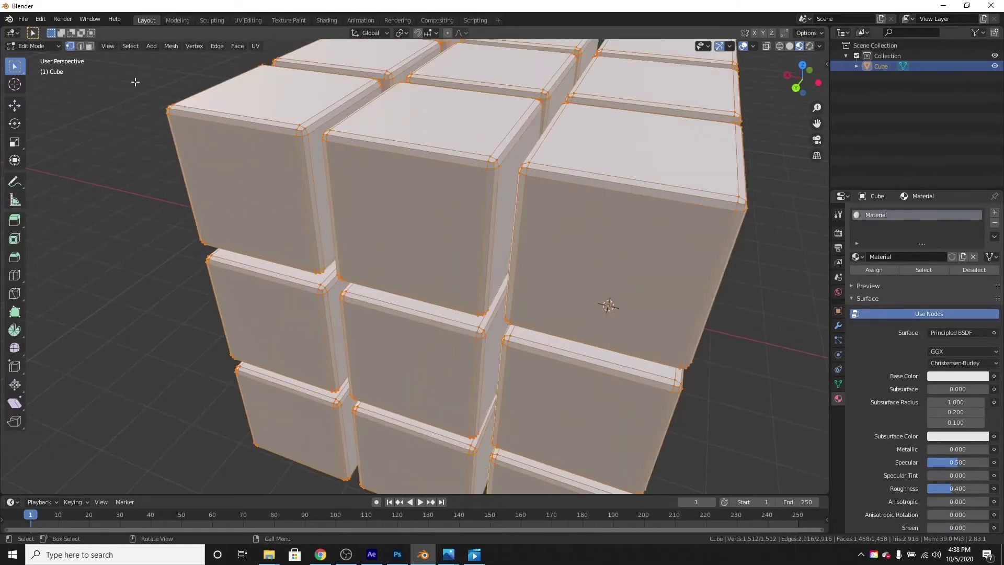
Step: Select the nine front faces and add an empty second material slot
left_click(408, 207)
left_click(251, 194, "shift")
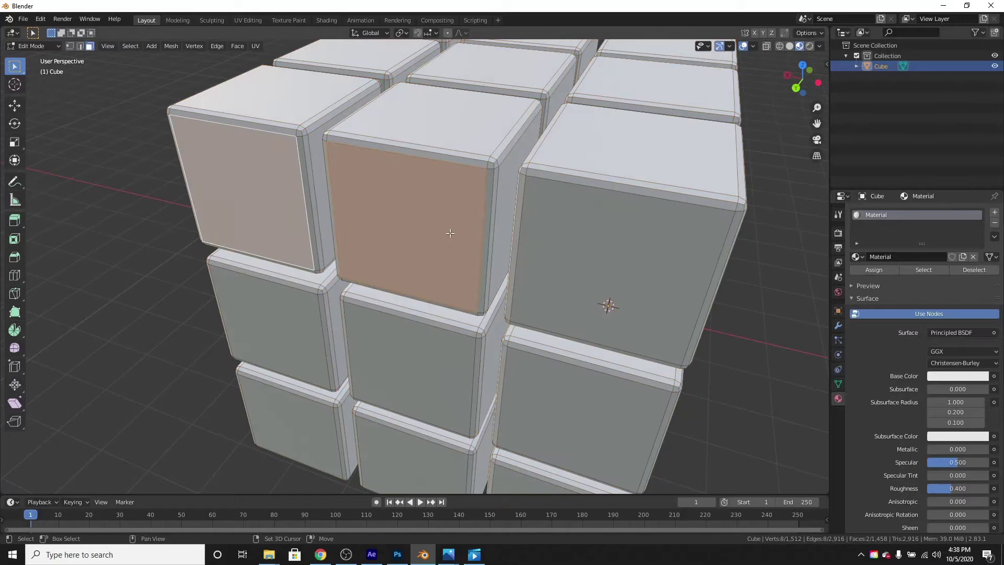
left_click(583, 279, "shift")
scroll(583, 351, "down", 5)
middle_click_drag(594, 329, 502, 287)
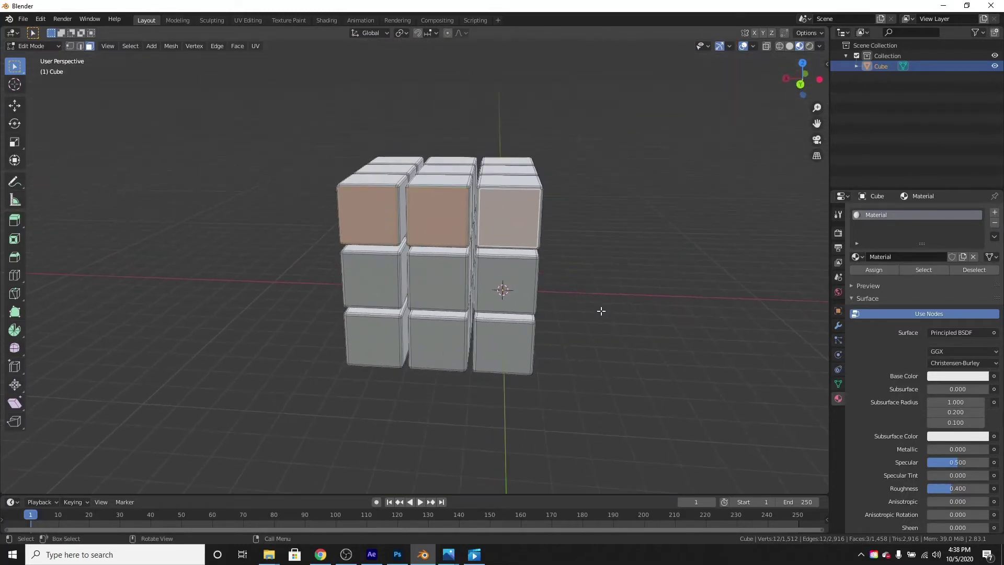
scroll(556, 352, "up", 3)
middle_click_drag(556, 352, 551, 304)
scroll(551, 304, "up", 1)
left_click(575, 334, "shift")
left_click(436, 335, "shift")
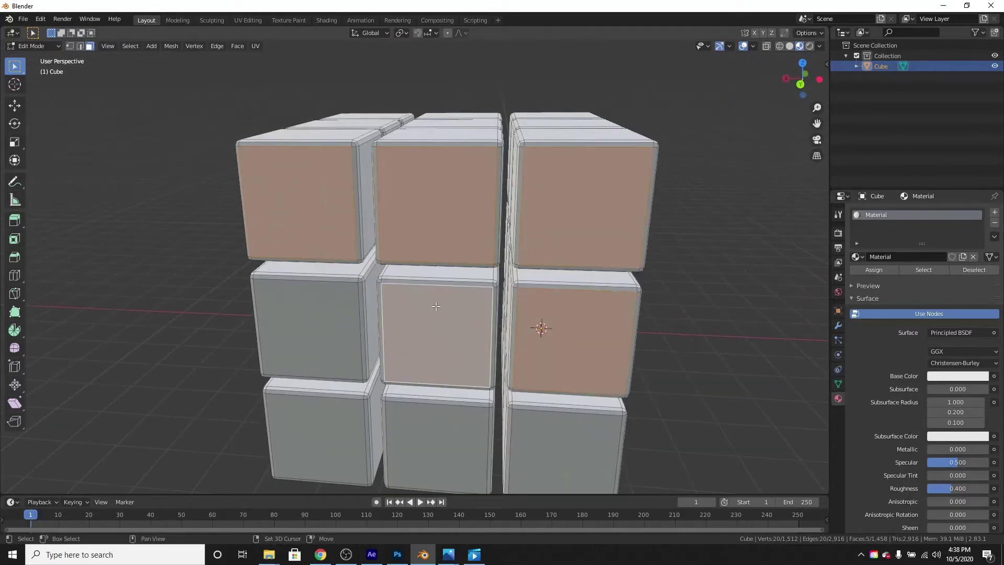
left_click(323, 306, "shift")
left_click(328, 424, "shift")
left_click(464, 425, "shift")
left_click(591, 444, "shift")
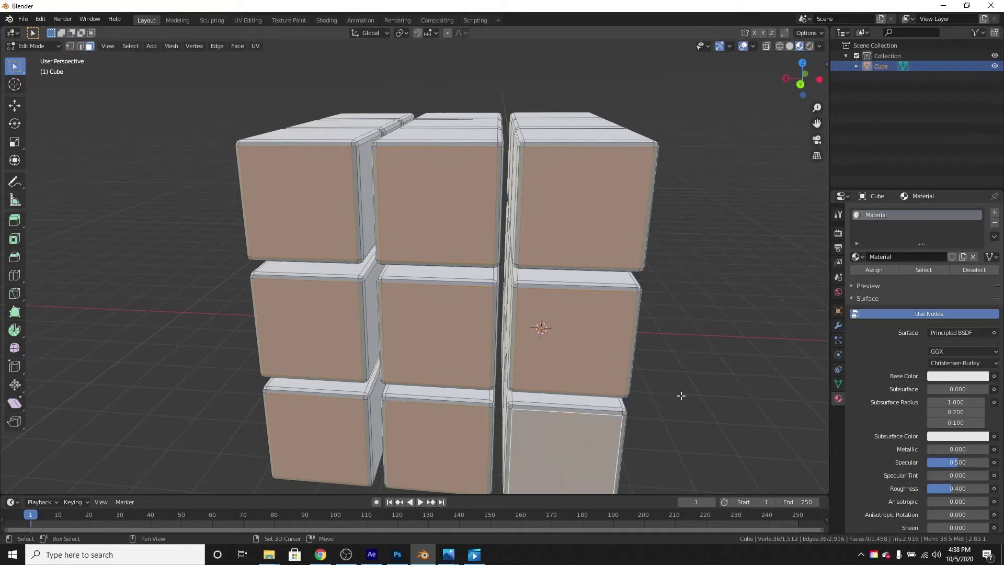
left_click(994, 213)
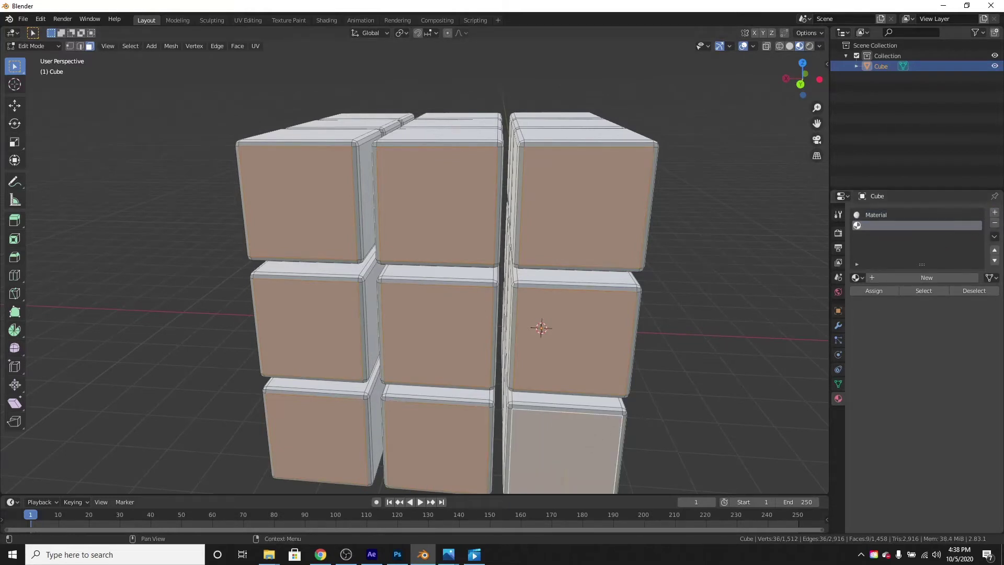
Step: Create a new material in the second slot and rename it Red
left_click(912, 277)
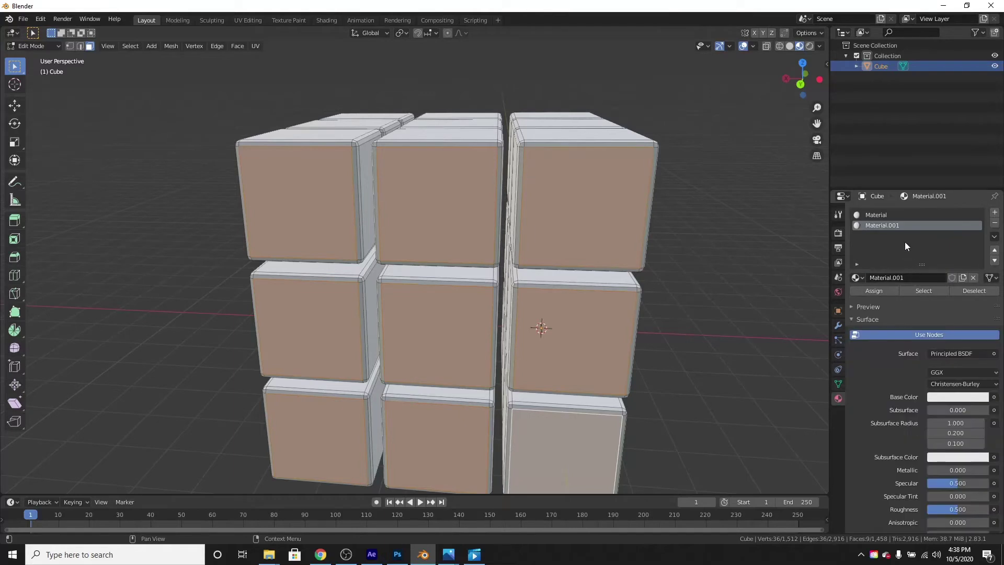
middle_click_drag(695, 251, 643, 266)
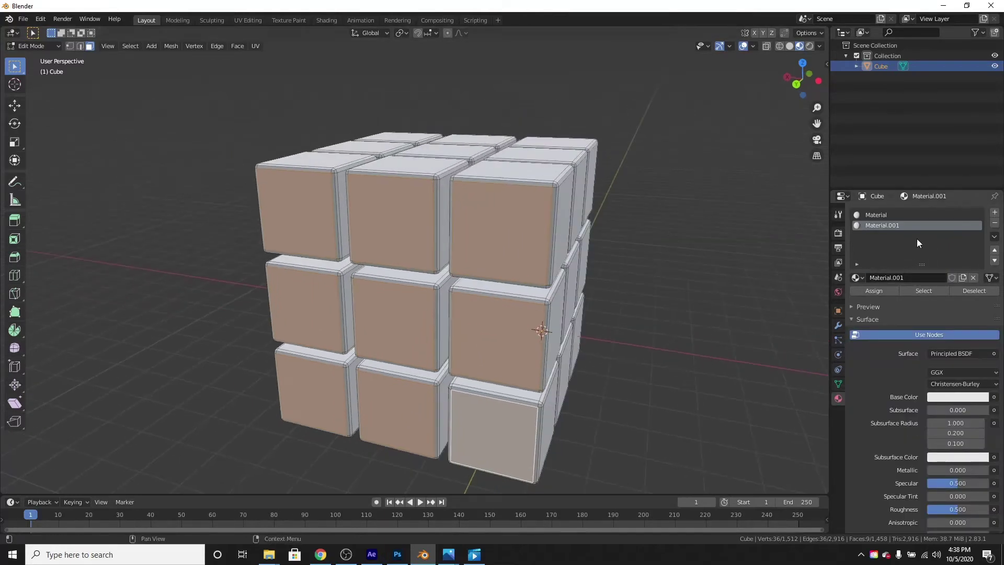
double_click(889, 225)
Step: Make Red's Base Color red and assign it to the selected front faces
scroll(955, 380, "down", 1)
left_click(949, 377)
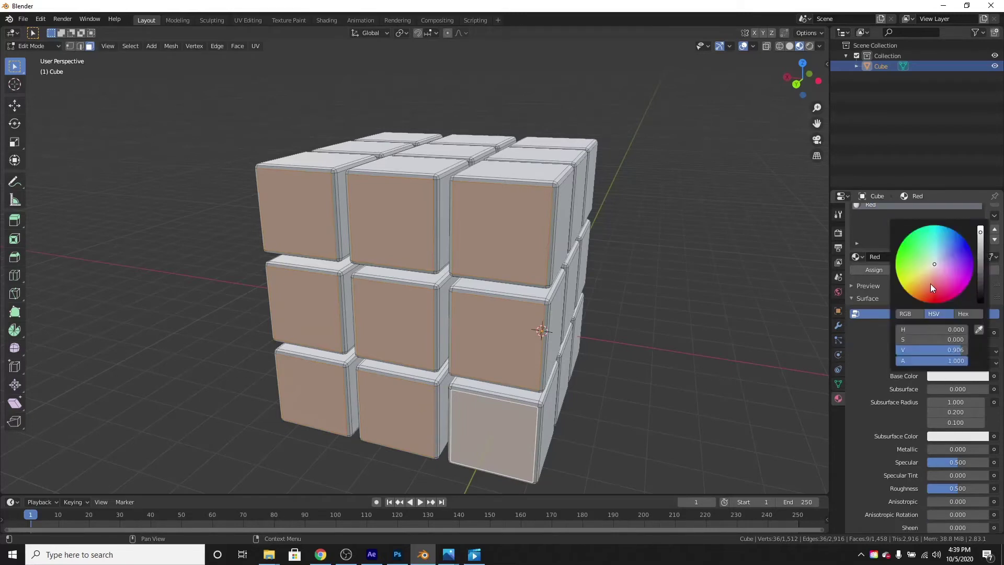
left_click_drag(930, 284, 933, 303)
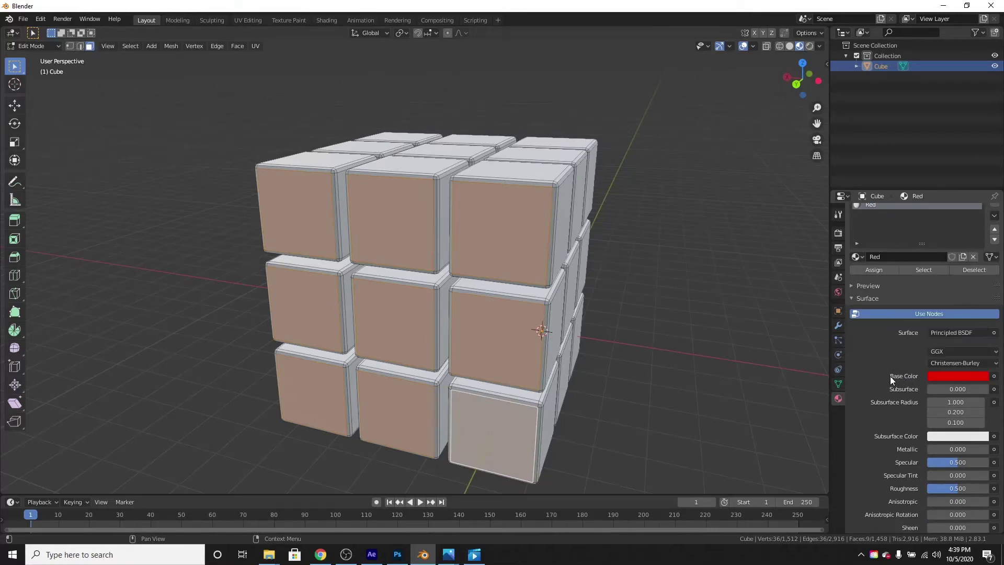
left_click(877, 270)
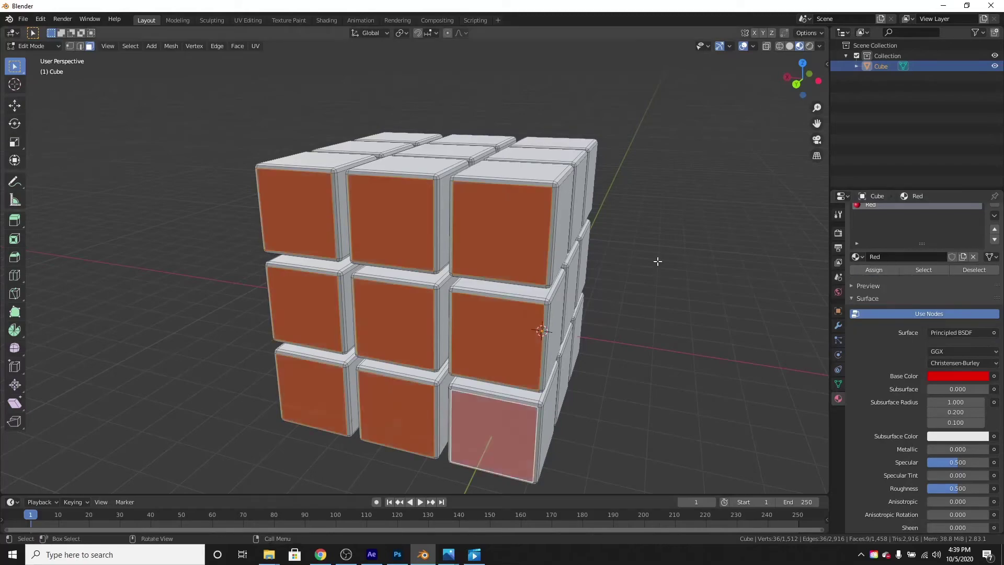
middle_click_drag(656, 262, 561, 279)
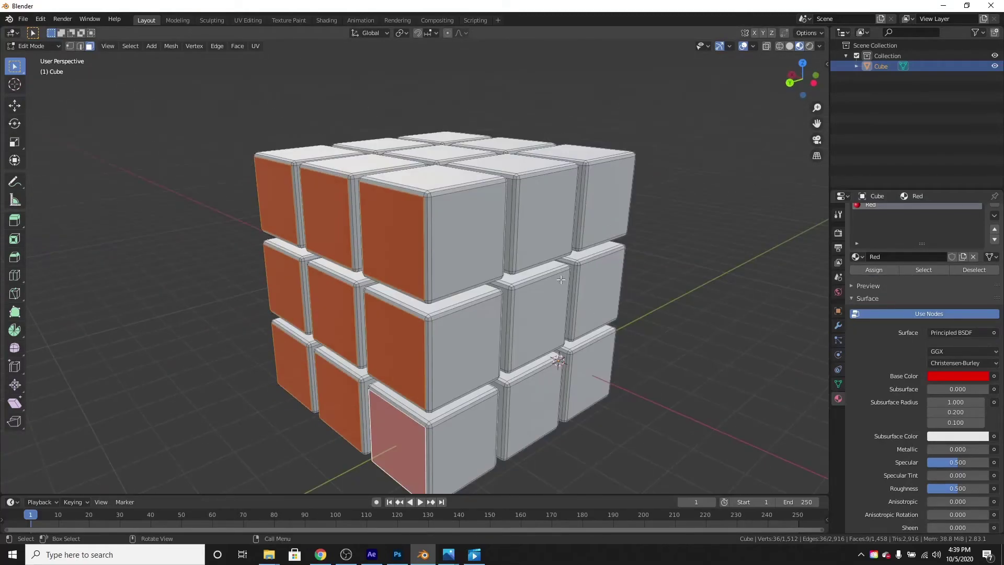
Step: Clear the face selection and bring a white side of the cube into view
left_click(697, 281)
middle_click_drag(696, 280, 574, 310)
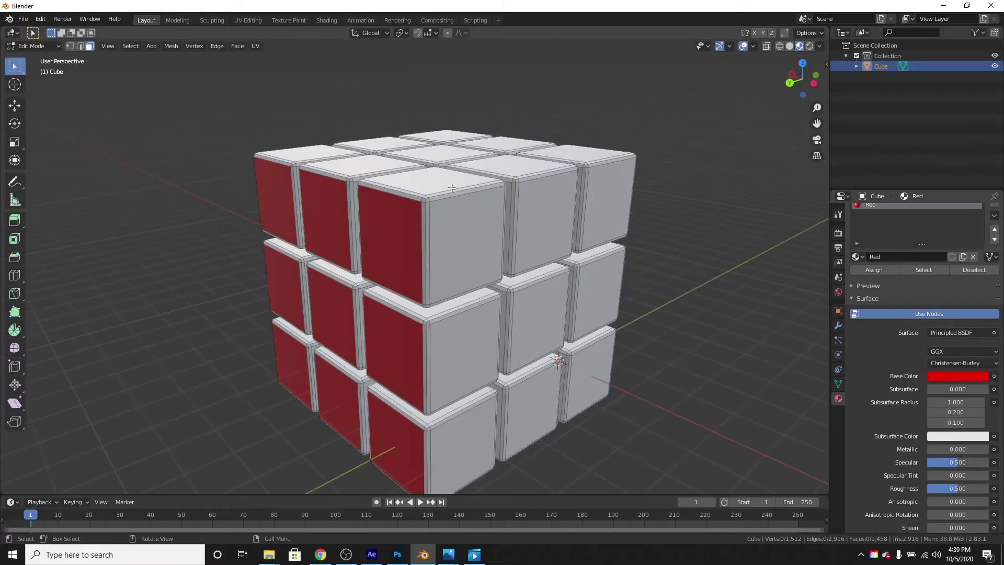
middle_click_drag(466, 221, 559, 240)
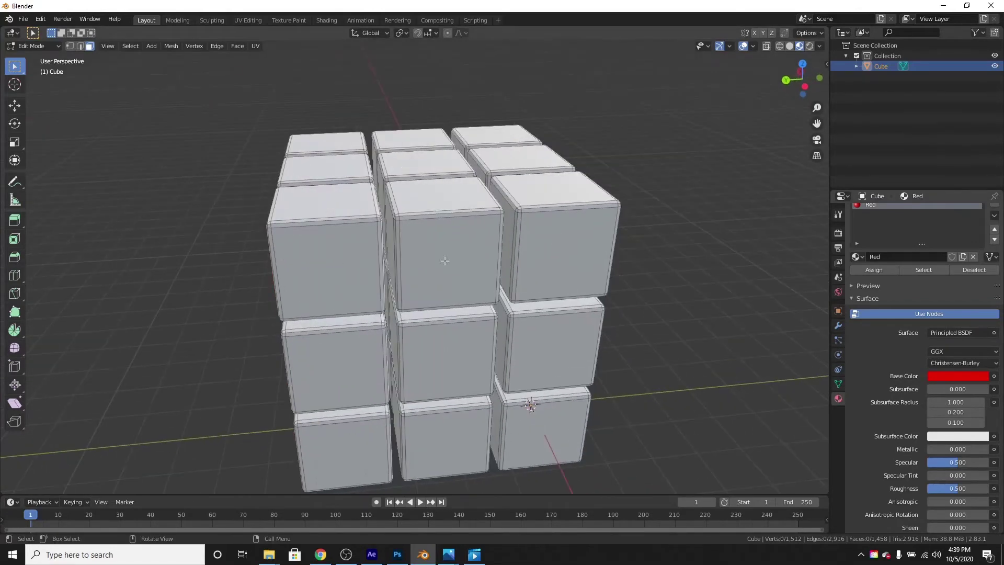
middle_click_drag(444, 260, 495, 254)
middle_click_drag(419, 241, 402, 244)
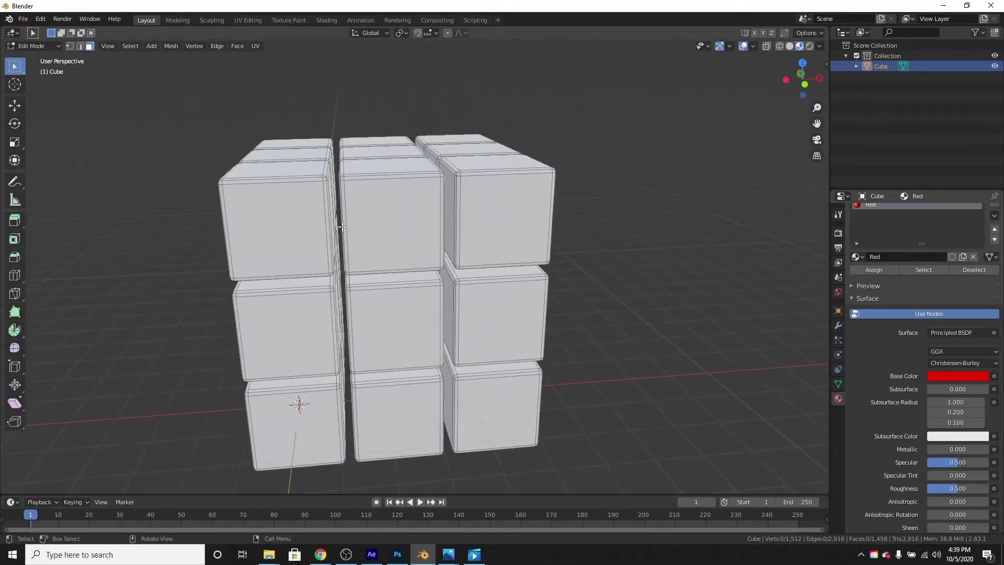
Step: Select all nine faces of the white side
left_click(307, 224)
left_click(307, 332, "shift")
left_click(311, 425, "shift")
left_click(389, 410, "shift")
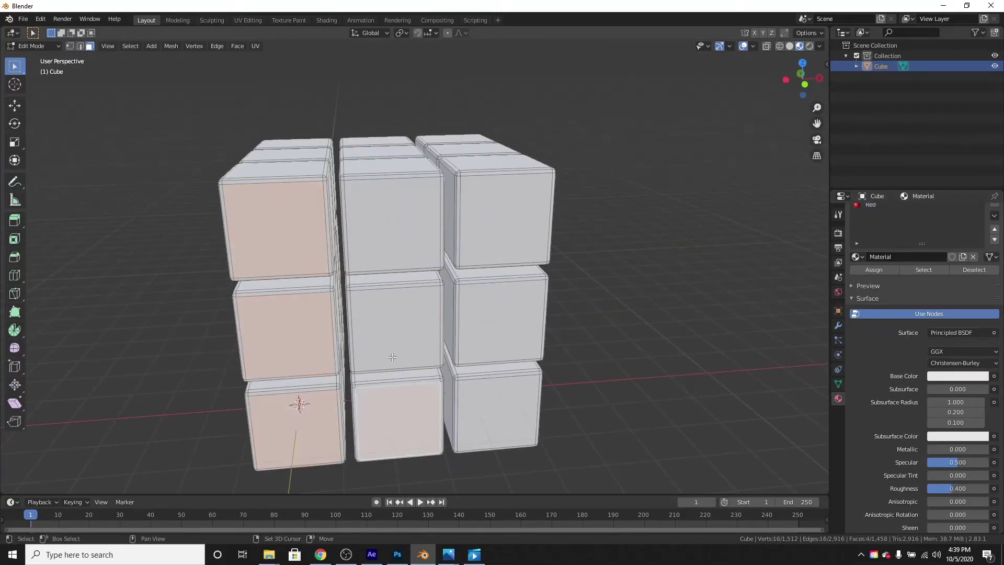
left_click(392, 357, "shift")
left_click(384, 219, "shift")
left_click(495, 214, "shift")
left_click(503, 338, "shift")
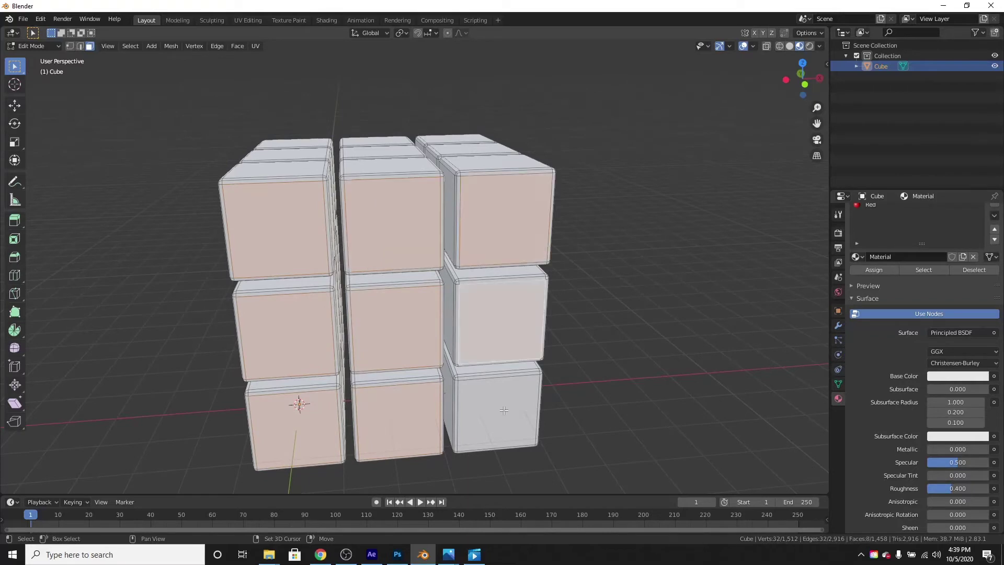
left_click(503, 410, "shift")
left_click(972, 376)
mouse_move(927, 269)
left_mouse_down()
mouse_move(908, 288)
mouse_move(919, 300)
left_mouse_up()
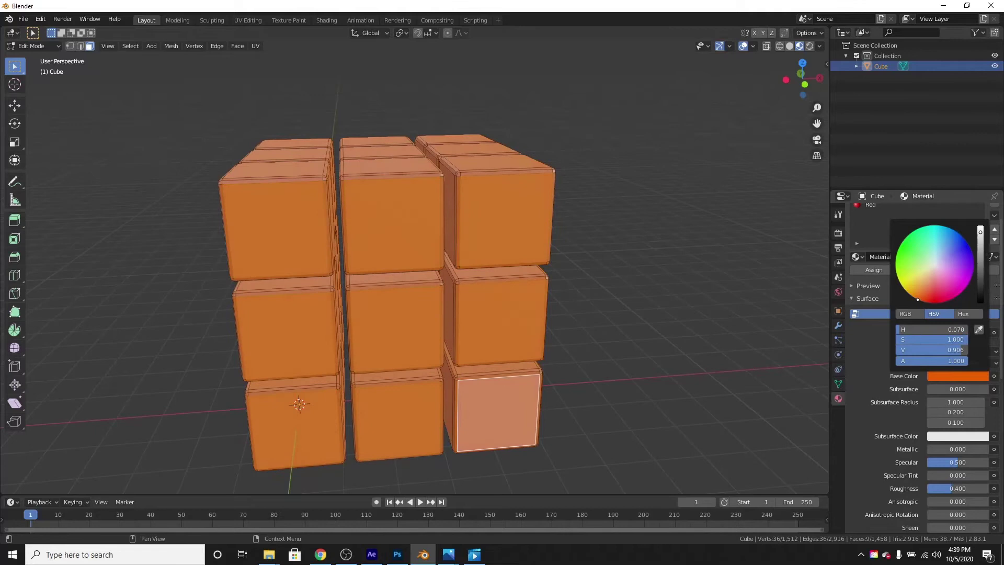
key("ctrl+z")
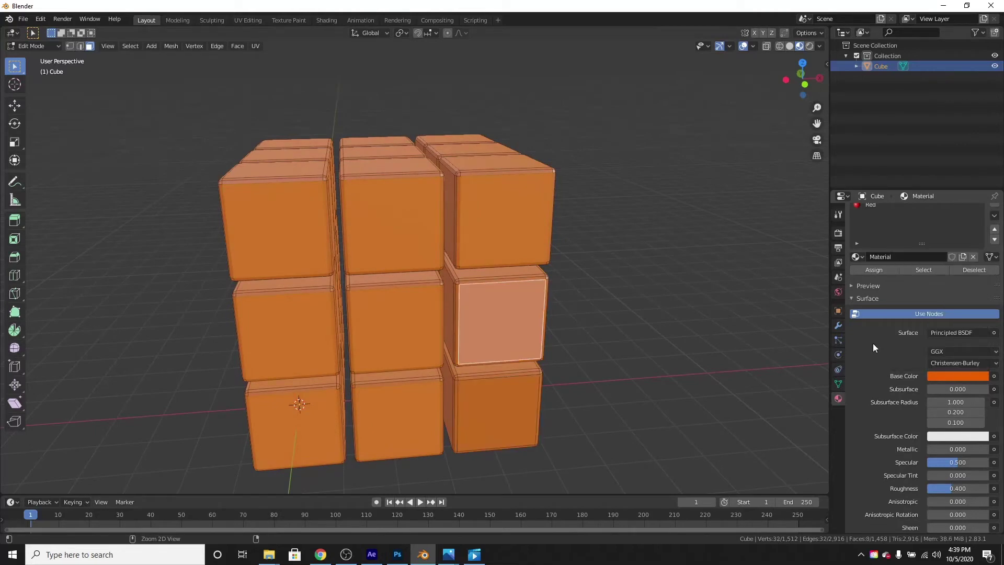
key("ctrl+z")
key("ctrl+z")
key("ctrl+z")
key("ctrl+z")
key("ctrl+z")
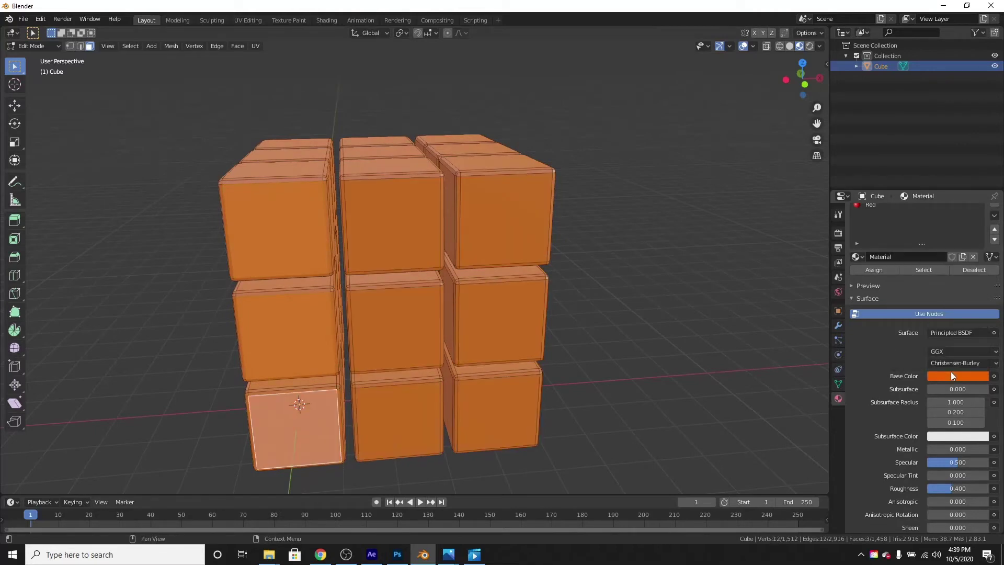
scroll(894, 329, "up", 1)
key("ctrl+shift+z")
key("ctrl+shift+z")
key("ctrl+shift+z")
key("ctrl+shift+z")
key("ctrl+shift+z")
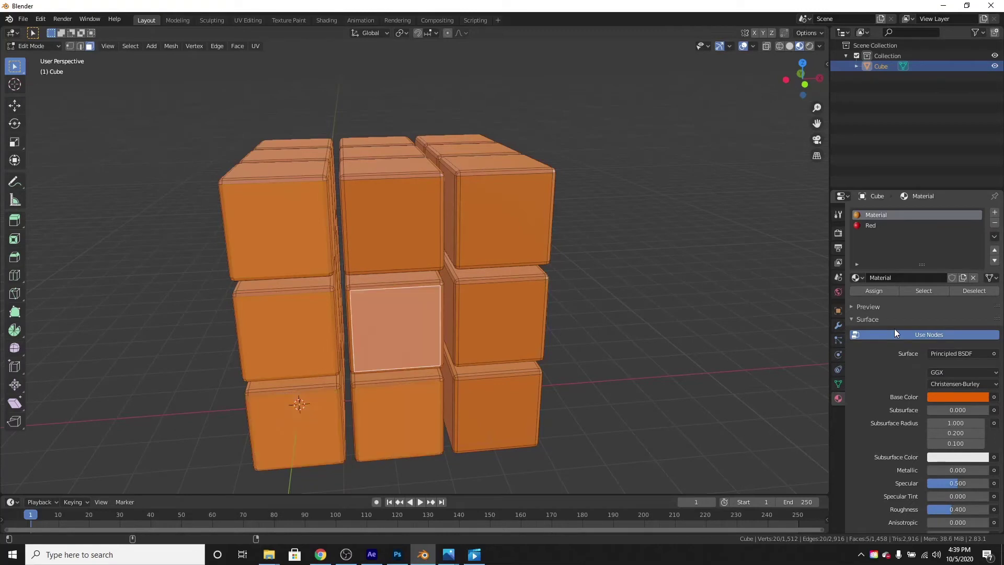
left_click(971, 398)
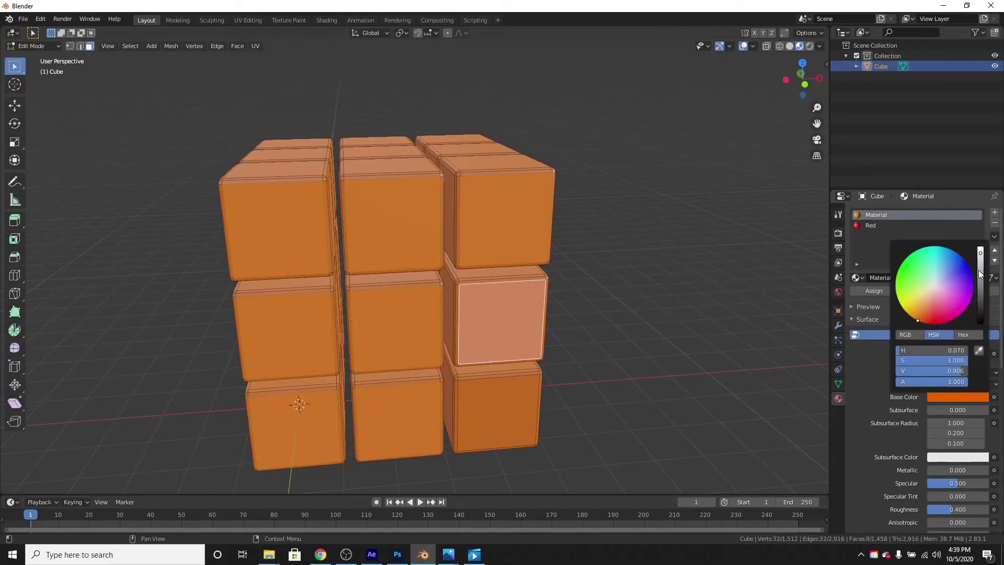
left_click_drag(923, 345, 895, 360)
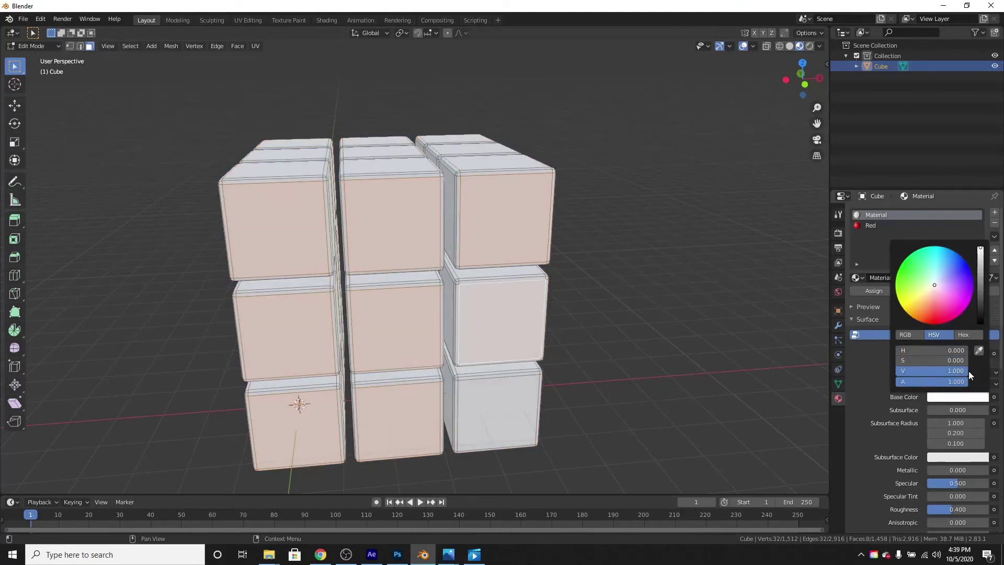
middle_click_drag(398, 245, 516, 240)
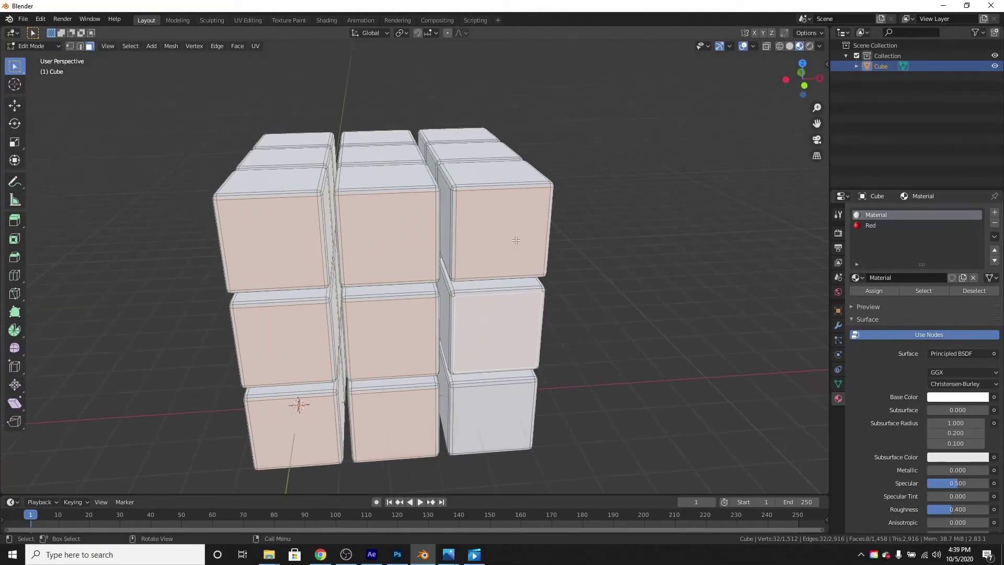
Step: Add a third material slot with a new orange material assigned to the selected faces
left_click(994, 215)
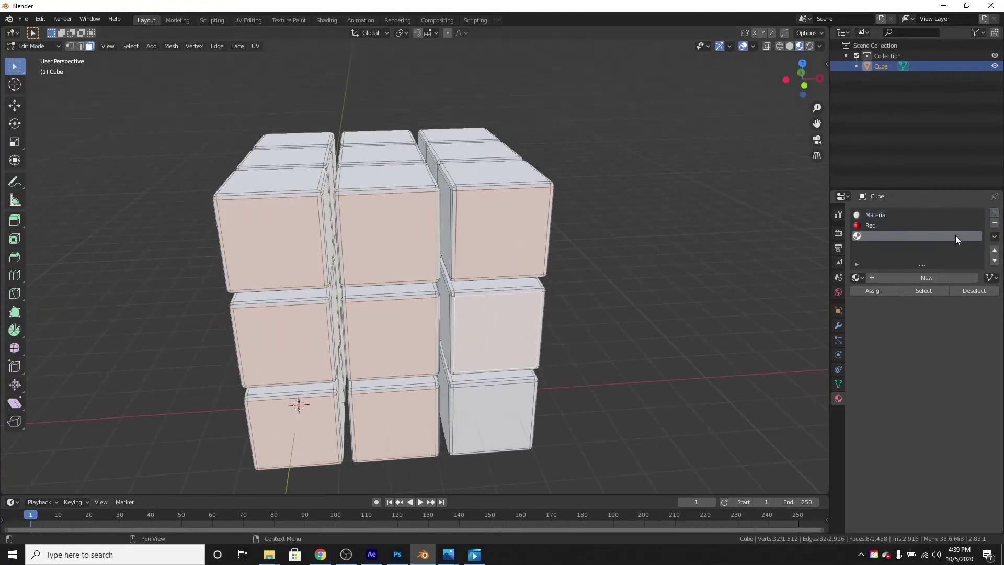
left_click(899, 277)
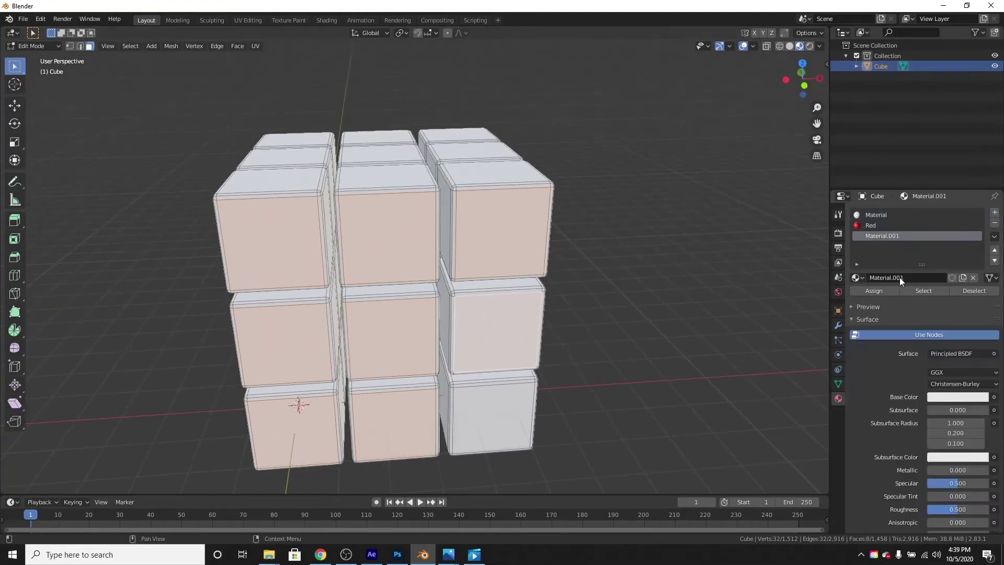
left_click(874, 291)
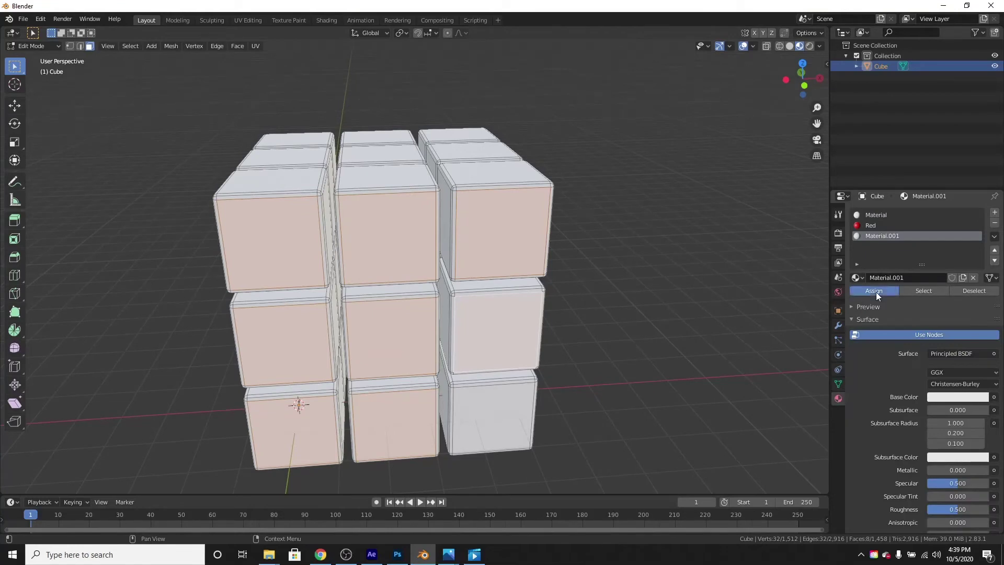
left_click(956, 399)
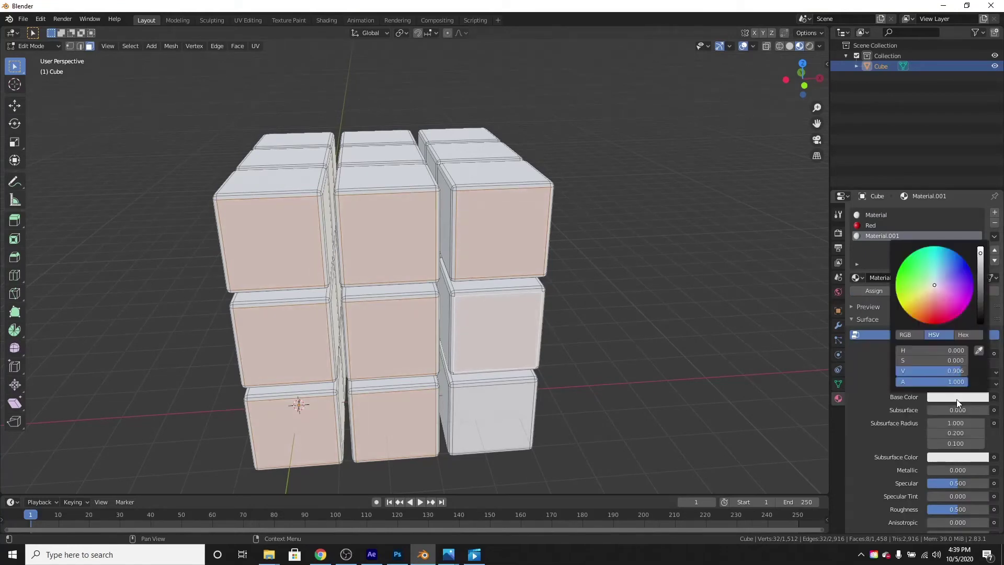
left_click(920, 321)
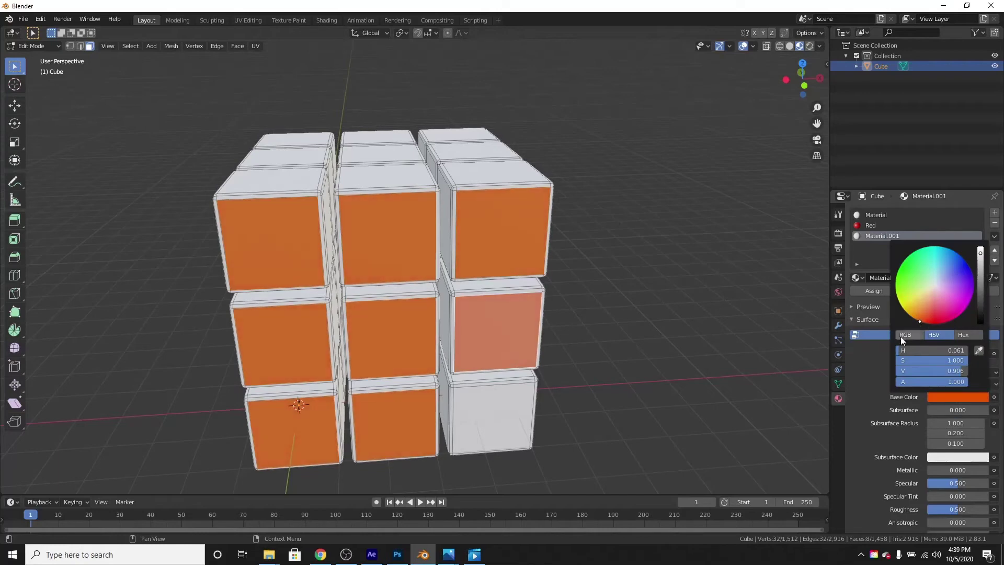
Step: Rename the new material to 'Orange'
double_click(884, 235)
type("Or")
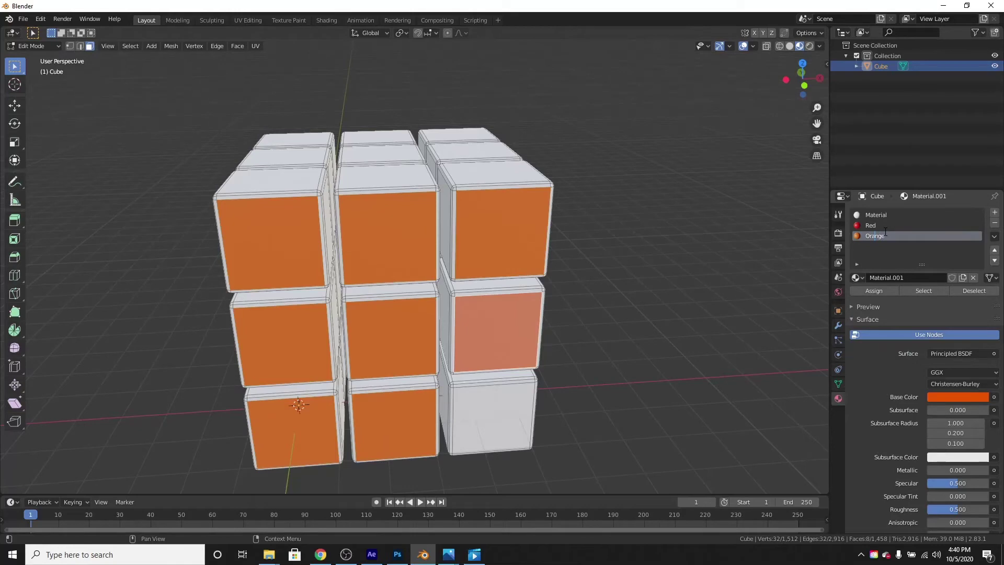
type("ange")
key("Return")
middle_click_drag(644, 272, 512, 265)
Step: Select all nine faces on the next side of the cube
left_click(301, 202)
left_click(300, 328, "shift")
left_click(354, 399, "shift")
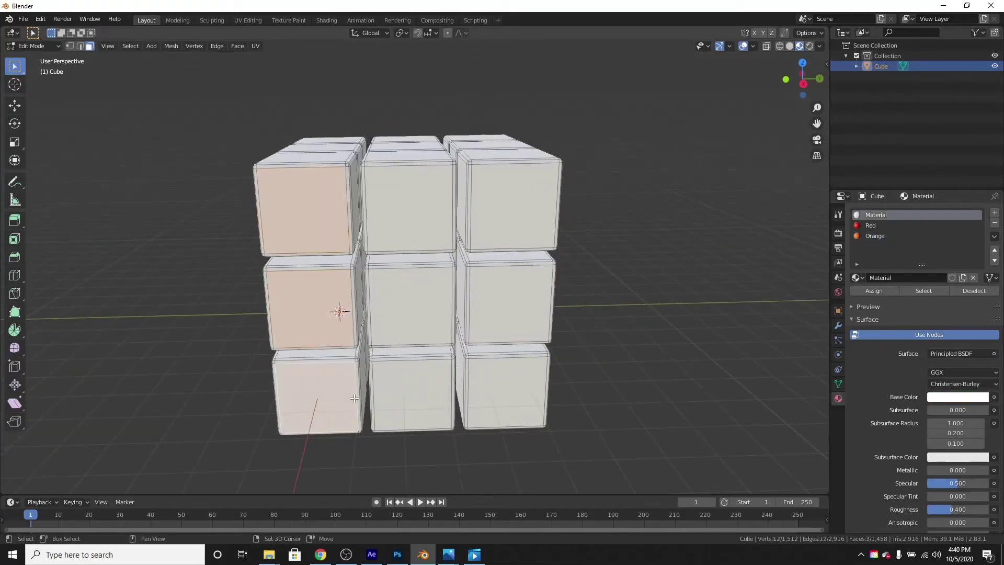
left_click(408, 398, "shift")
left_click(404, 308, "shift")
left_click(401, 187, "shift")
left_click(531, 216, "shift")
left_click(519, 327, "shift")
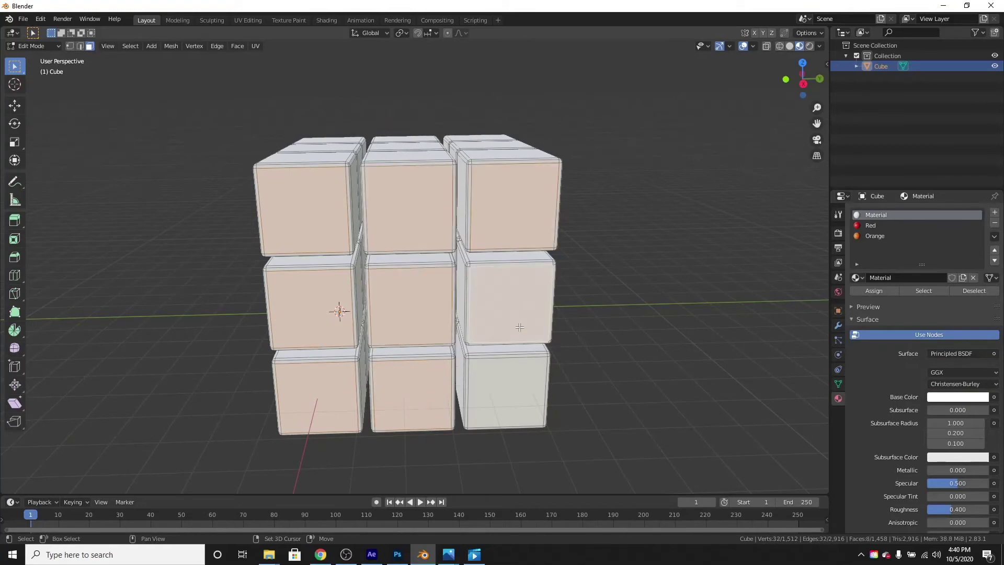
left_click(506, 402, "shift")
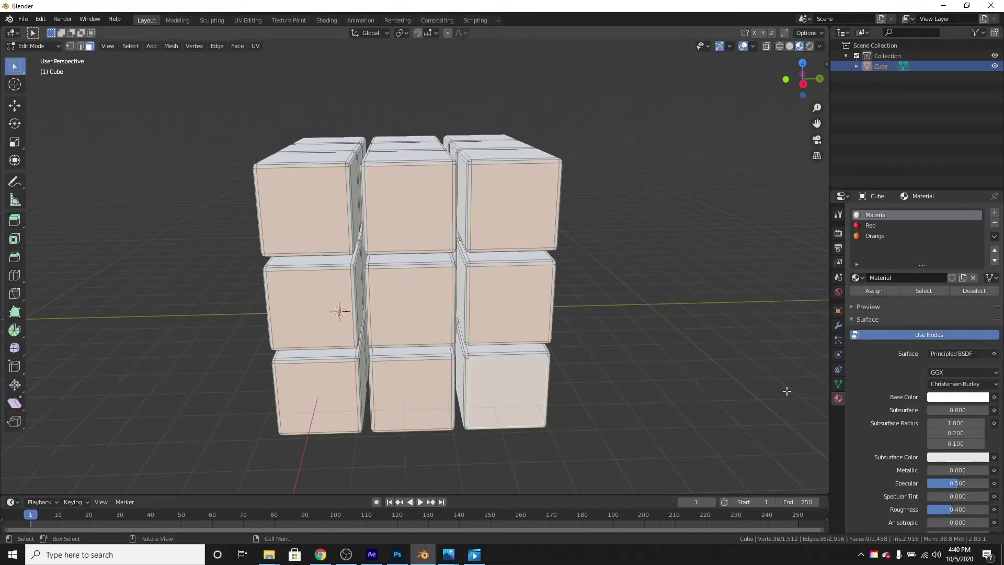
Step: Add a new material slot with a material named Yellow, assign it, and set its Base Color to yellow
left_click(994, 212)
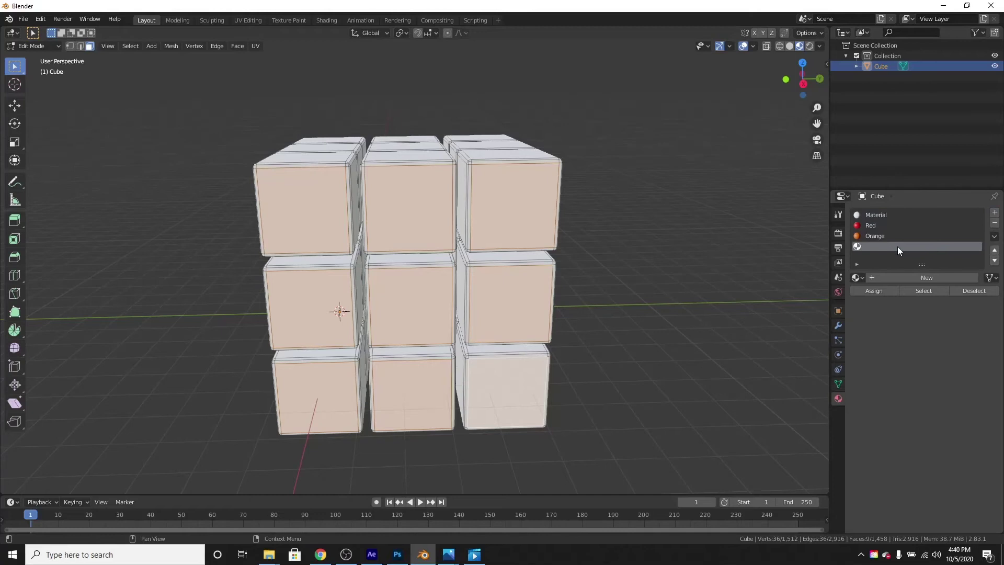
key("F2")
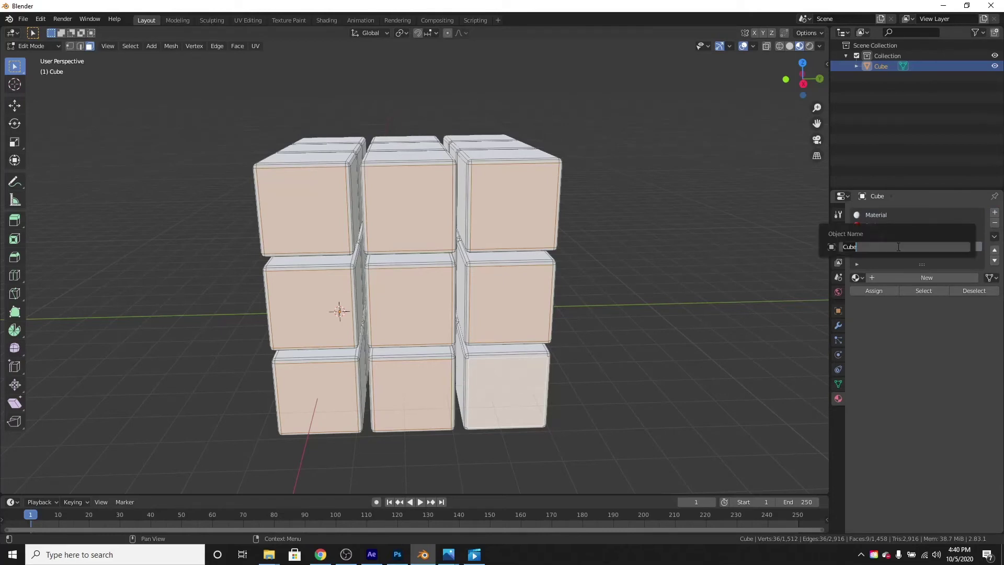
key("Escape")
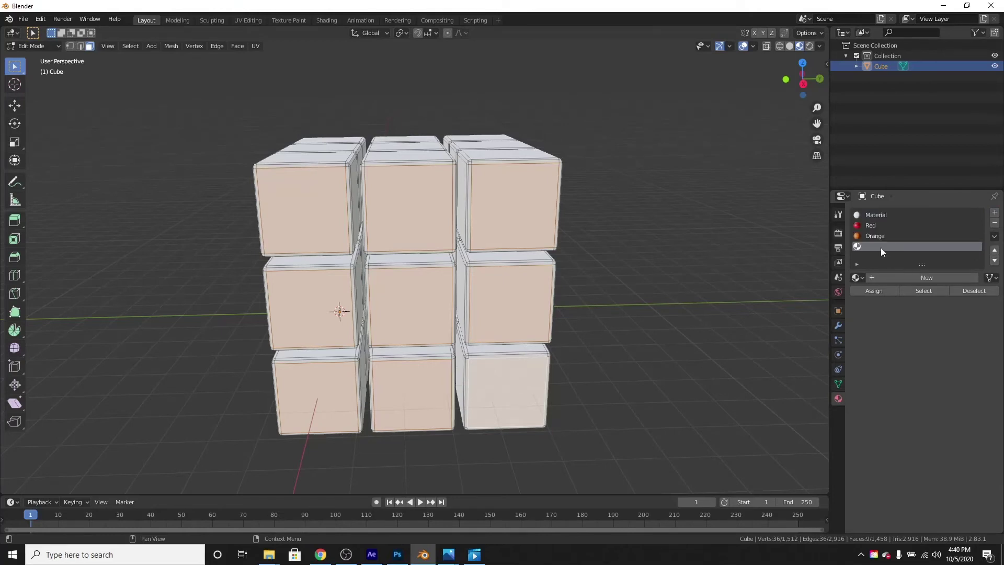
left_click(902, 277)
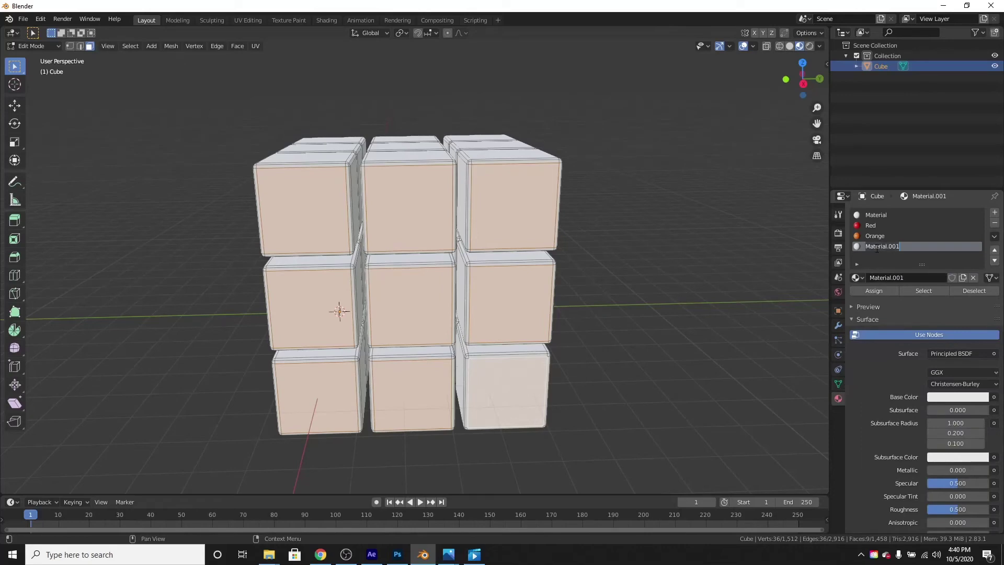
type("Yellow")
key("Return")
left_click(880, 289)
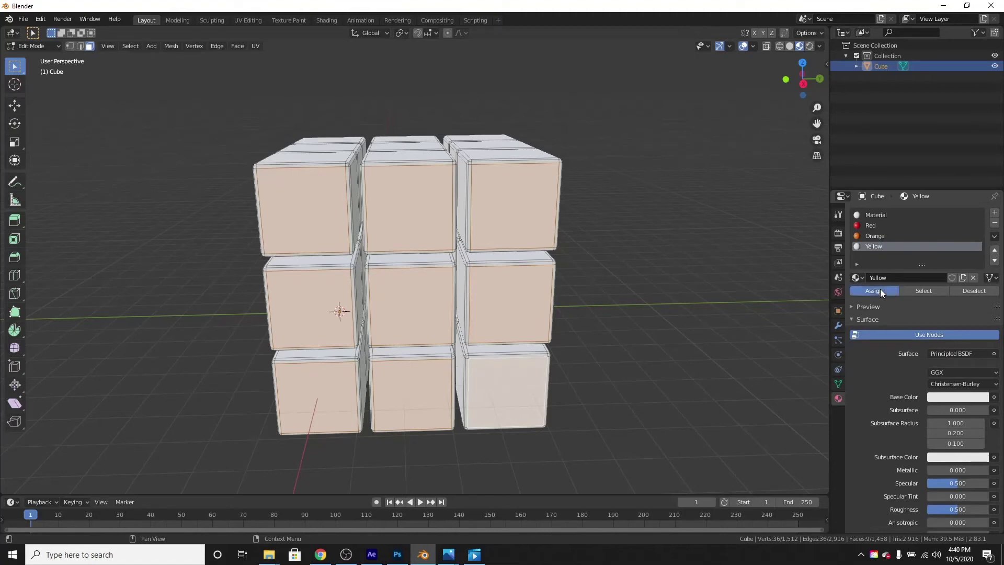
left_click(961, 399)
left_click(904, 311)
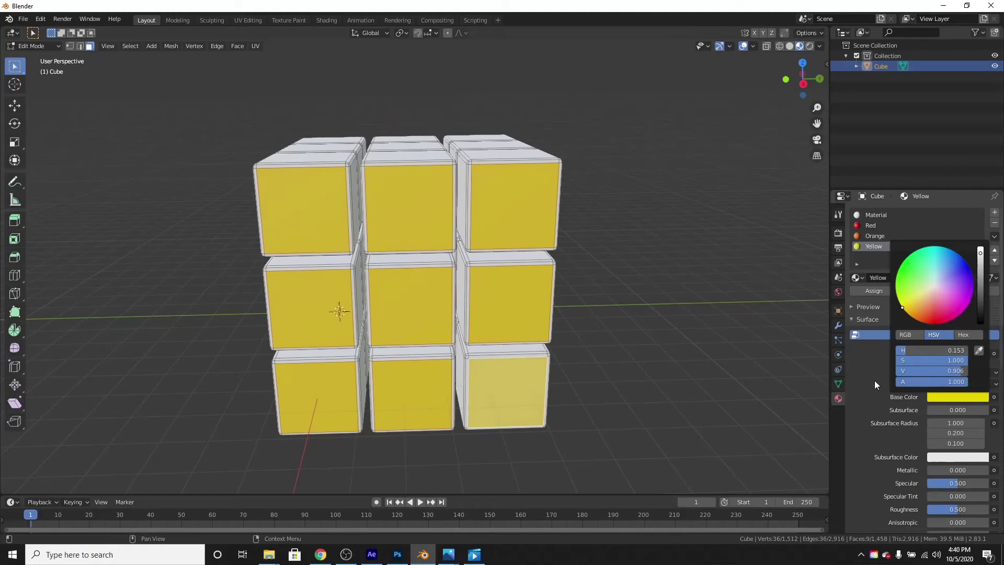
middle_click_drag(522, 334, 515, 225)
Step: Select the nine faces on the cube's top
left_click(490, 195)
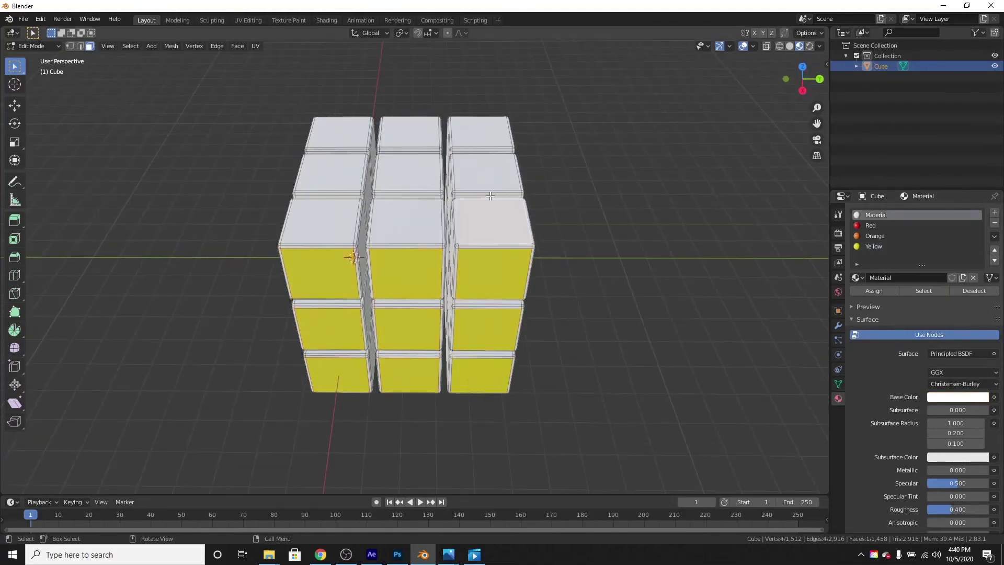
left_click(485, 174, "shift")
left_click(474, 130, "shift")
left_click(420, 128, "shift")
left_click(407, 177, "shift")
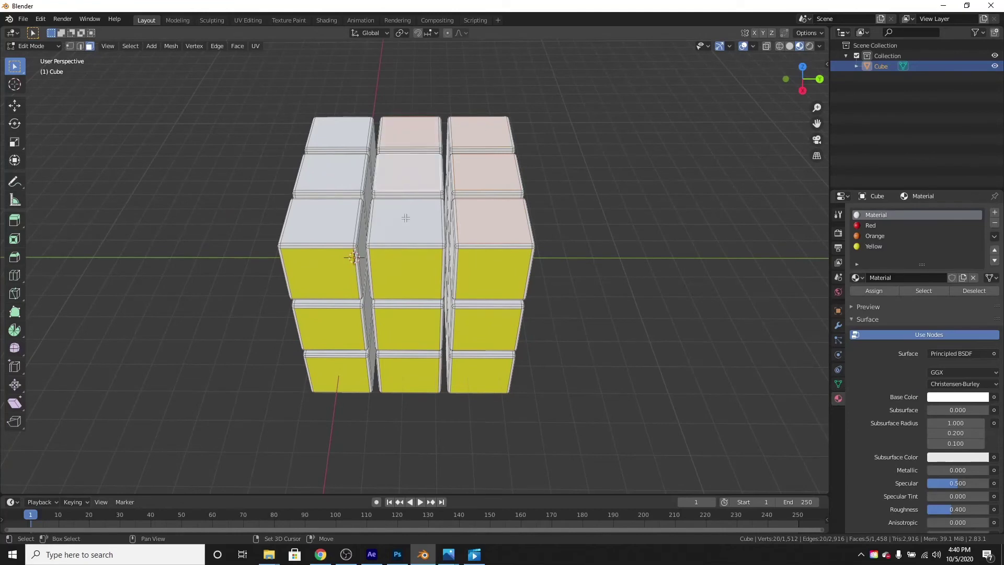
left_click(406, 217, "shift")
left_click(340, 210, "shift")
left_click(339, 173, "shift")
left_click(340, 131, "shift")
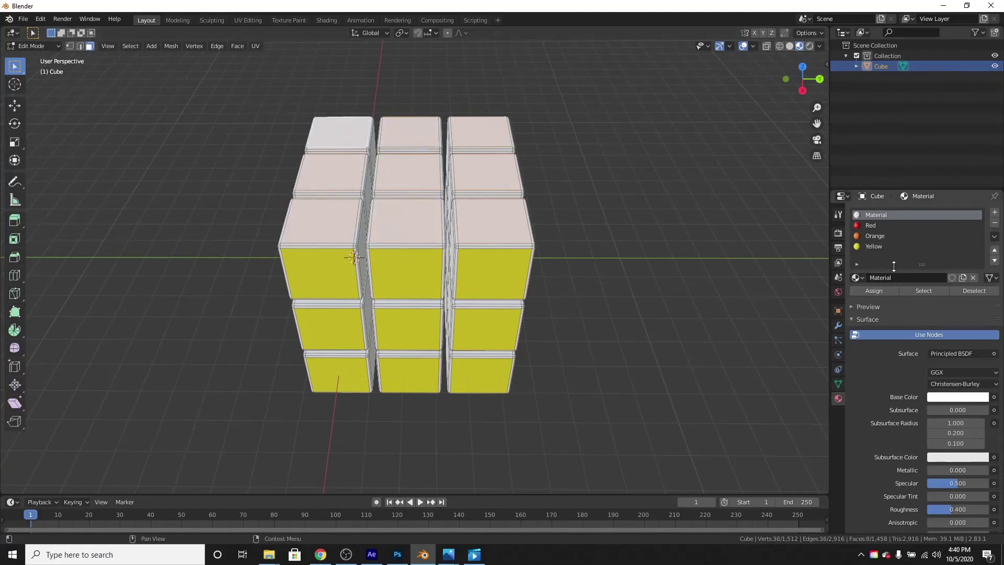
Step: Add a new material slot with a material named Green and set its Base Color to bright green
left_click(995, 213)
left_click(889, 277)
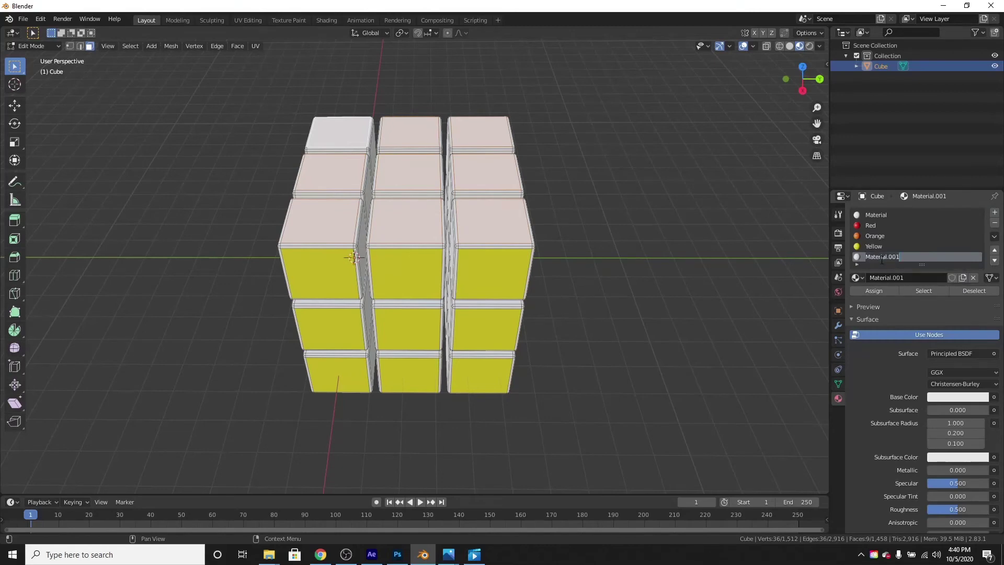
type("Green")
key("Return")
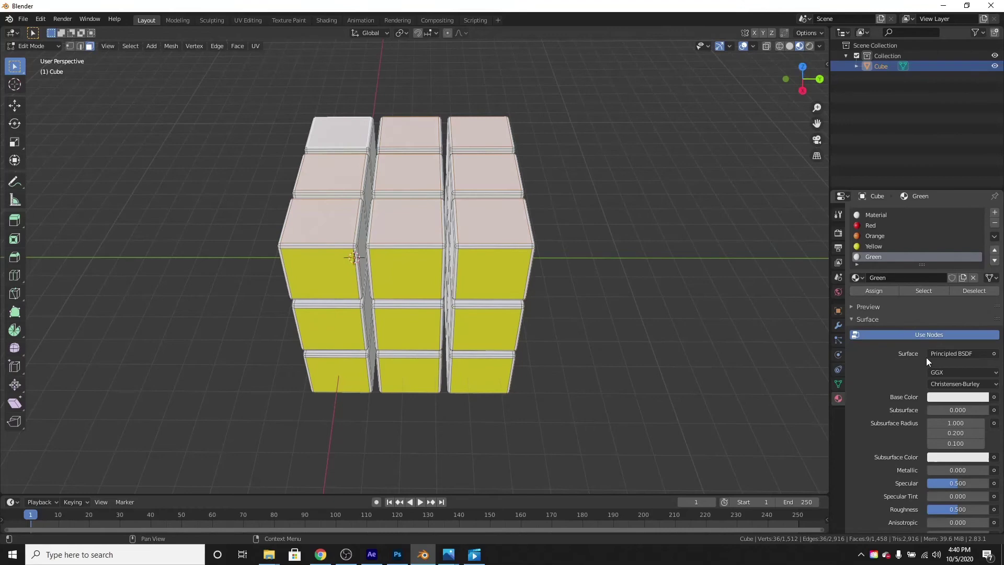
left_click(959, 397)
left_click(902, 275)
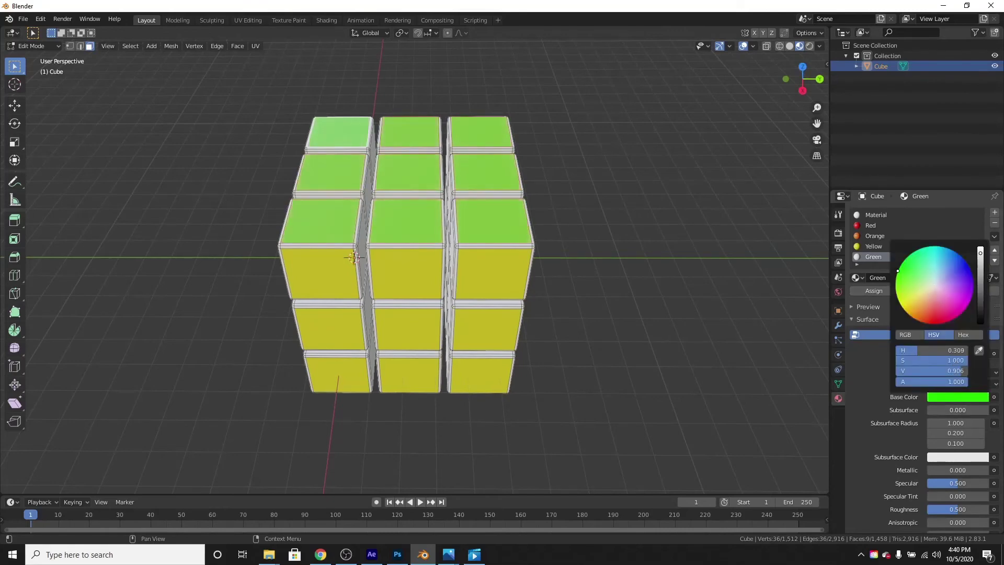
Step: View the cube from below and select the nine underside faces
middle_click_drag(440, 324, 415, 332)
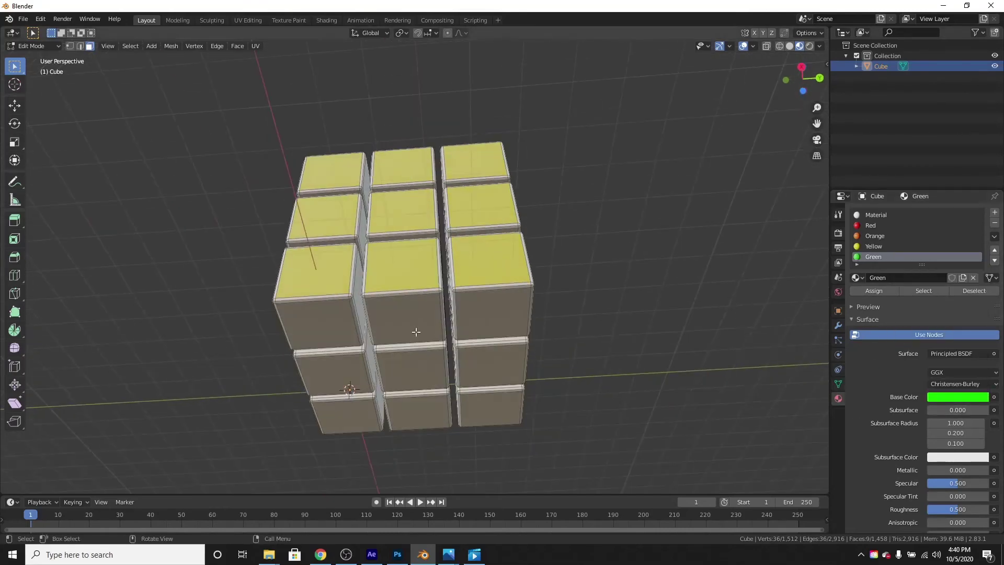
left_click(353, 329)
left_click(400, 319, "shift")
left_click(361, 373, "shift")
left_click(388, 372, "shift")
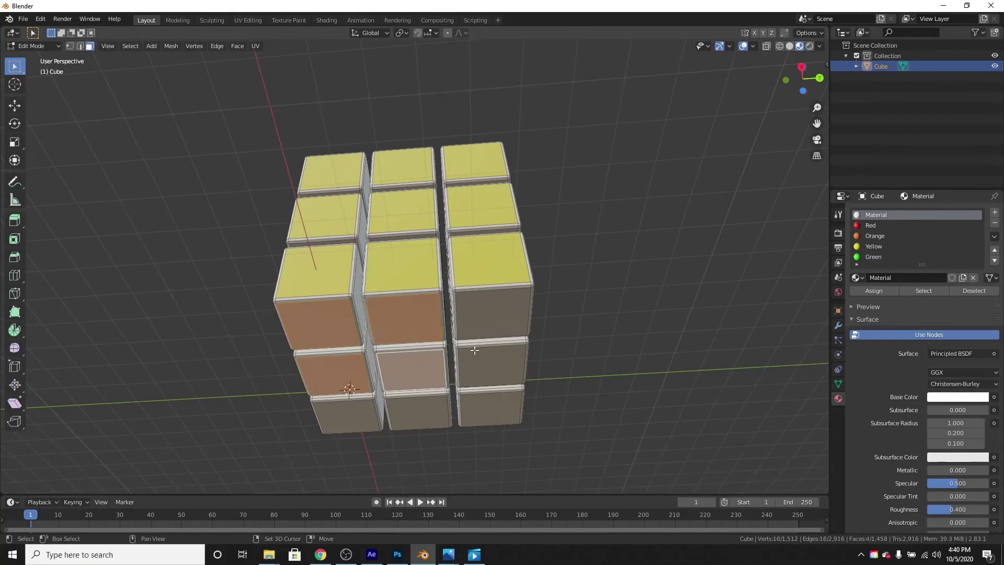
left_click(493, 366, "shift")
left_click(491, 303, "shift")
left_click(417, 413, "shift")
left_click(343, 412, "shift")
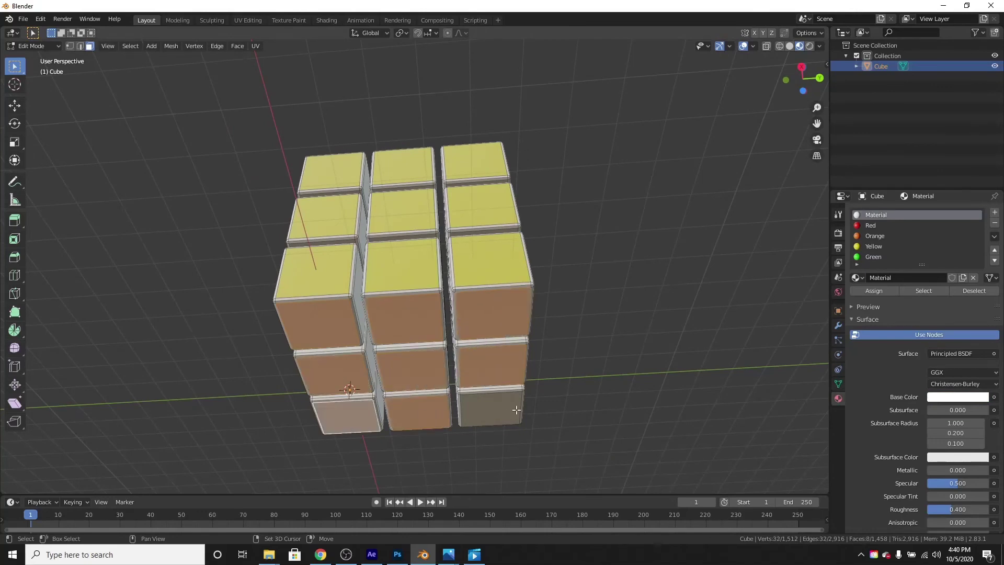
left_click(506, 410, "shift")
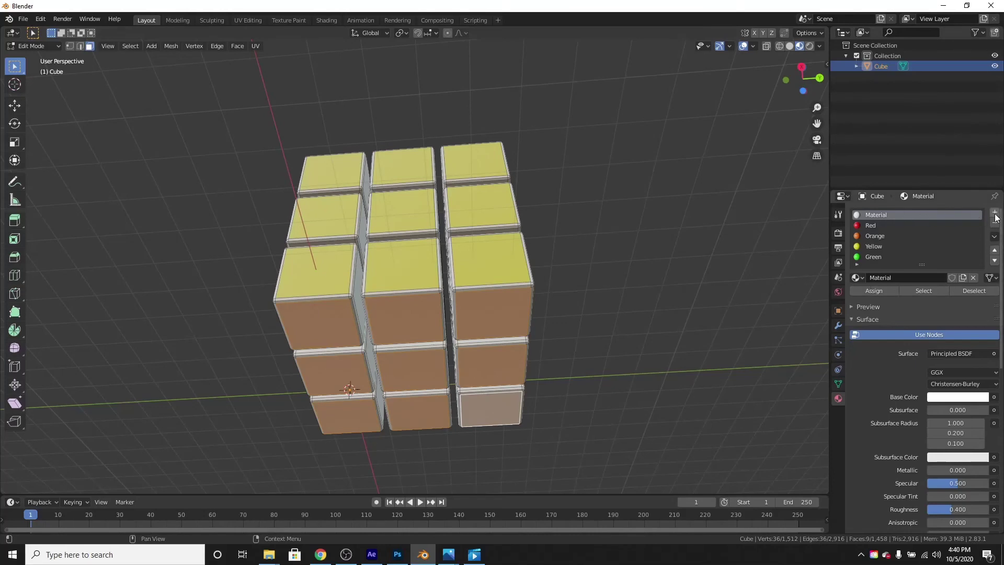
Step: Add a material named Blue with a pure blue Base Color, then return to Object Mode
left_click(994, 212)
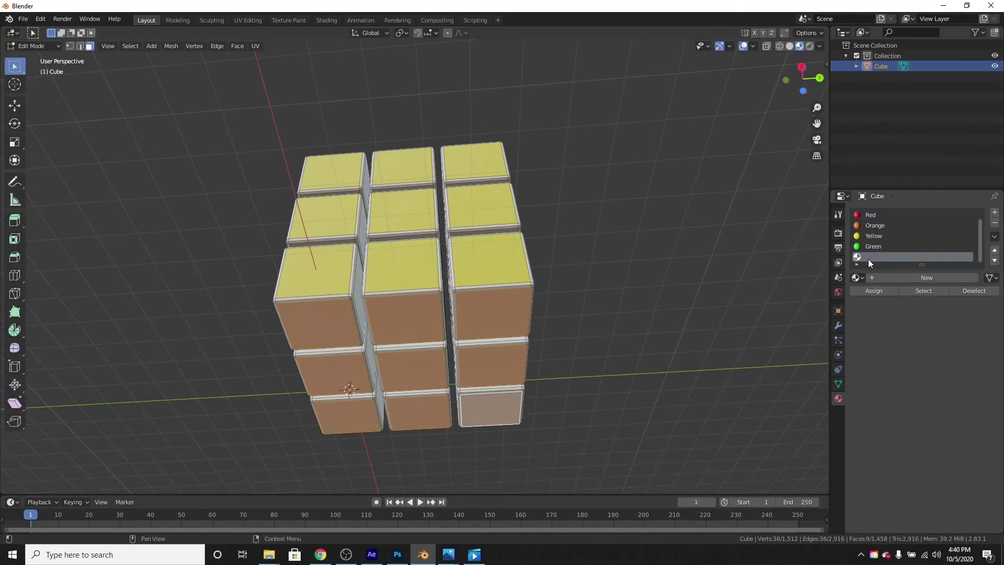
left_click(884, 275)
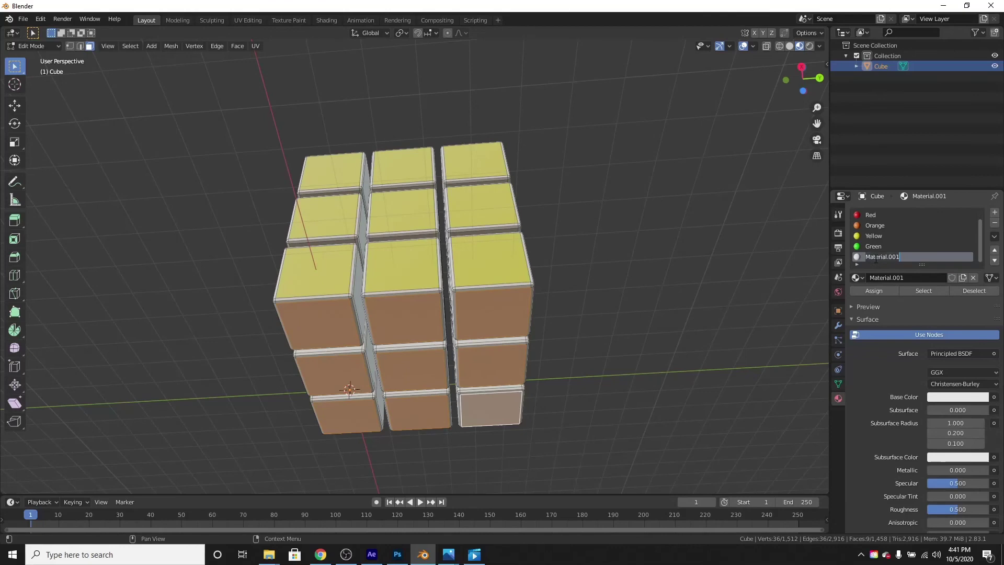
type("Blue")
key("Return")
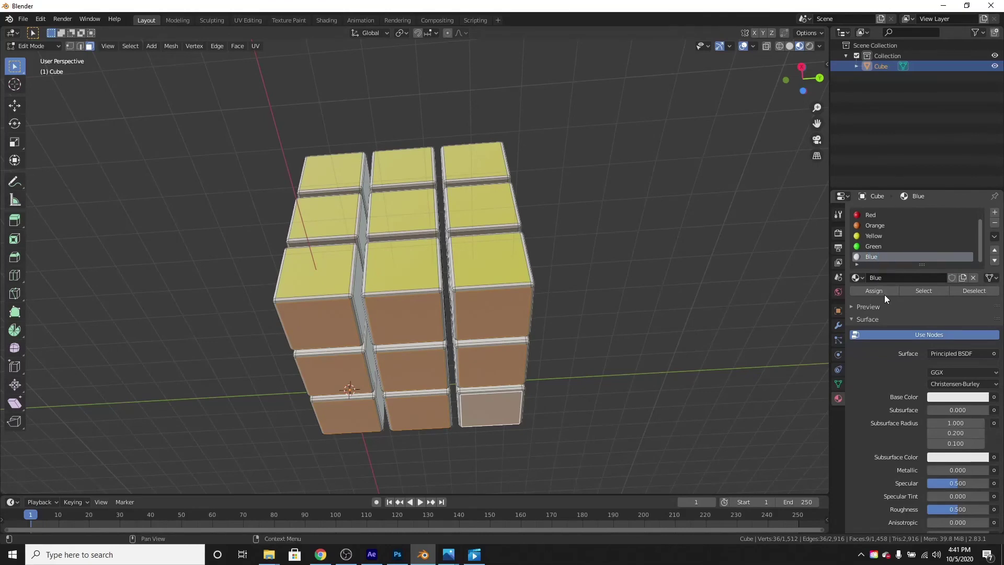
left_click(957, 397)
left_click(969, 268)
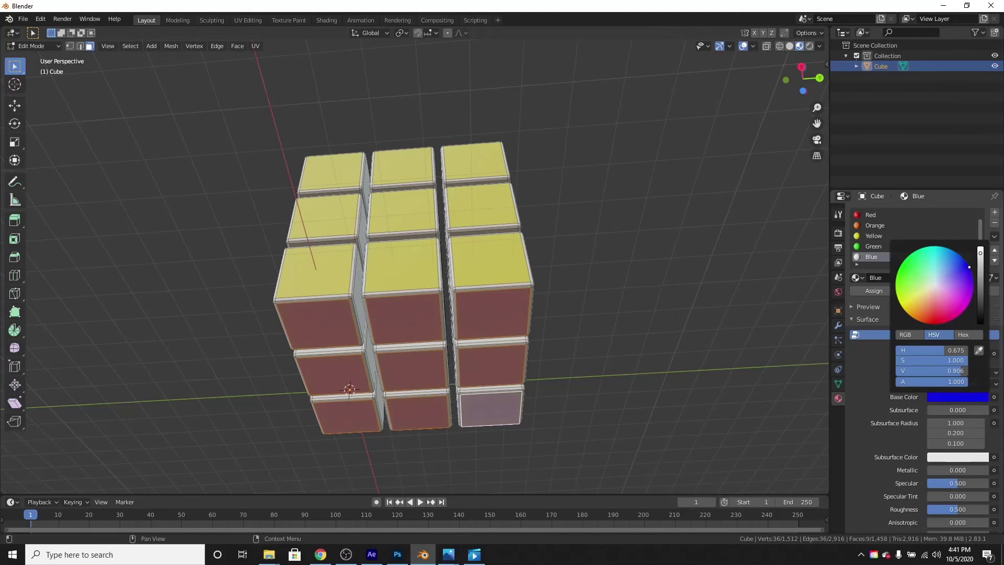
middle_click_drag(478, 246, 395, 263)
key("Tab")
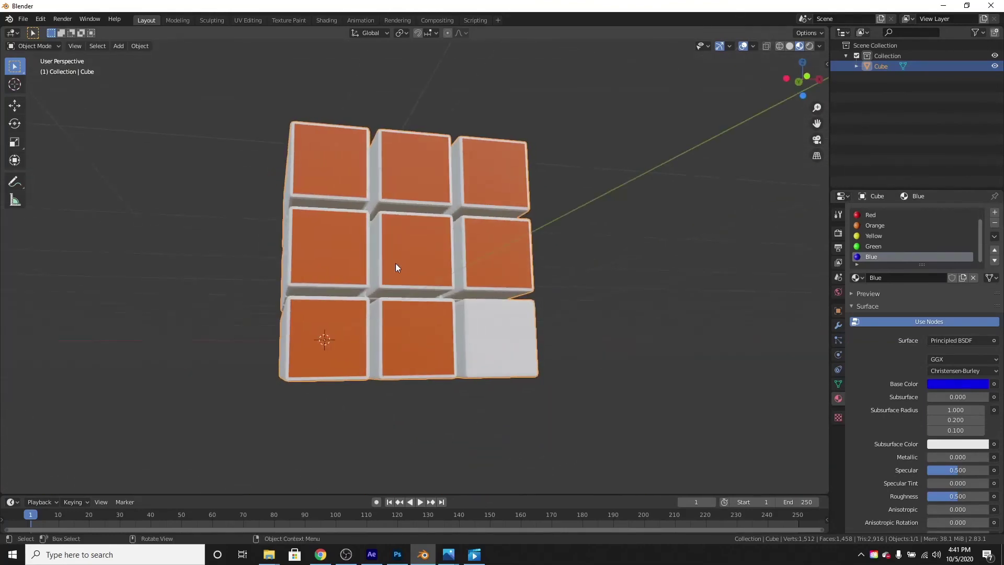
Step: Assign the Orange material to the last white face on the orange side and return to Object Mode
scroll(607, 369, "up", 5)
scroll(607, 369, "down", 6)
key("Tab")
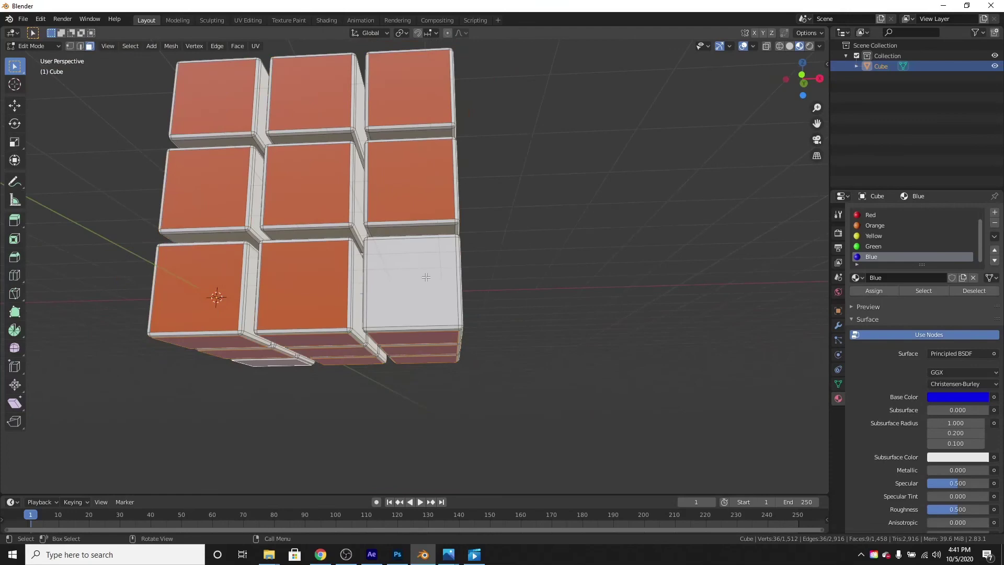
middle_click_drag(487, 295, 628, 277)
left_click(879, 235)
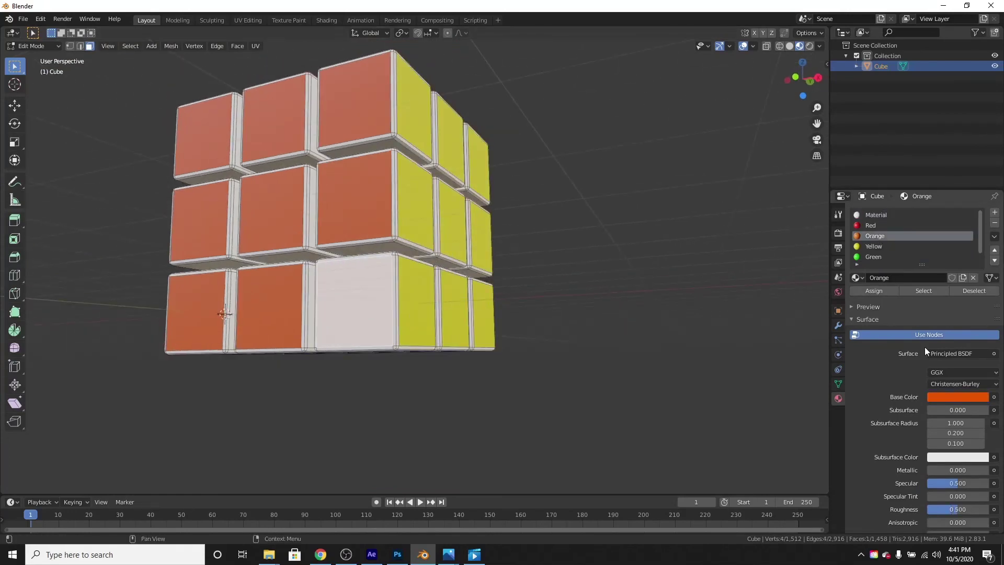
left_click(889, 290)
key("Tab")
Step: Check the cube in Rendered shading, then switch back to Material Preview
middle_click_drag(758, 293, 506, 259)
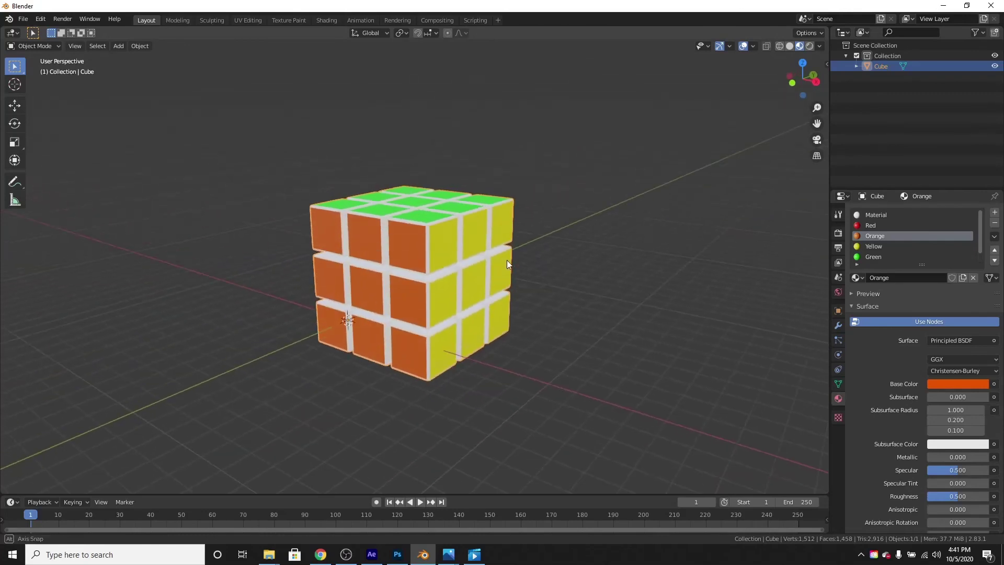
left_click(810, 45)
left_click(798, 47)
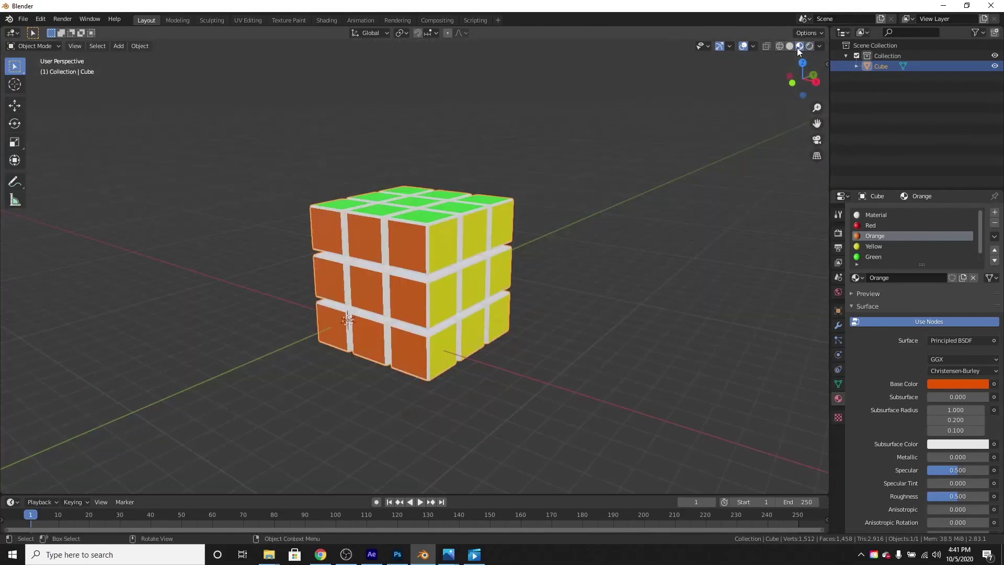